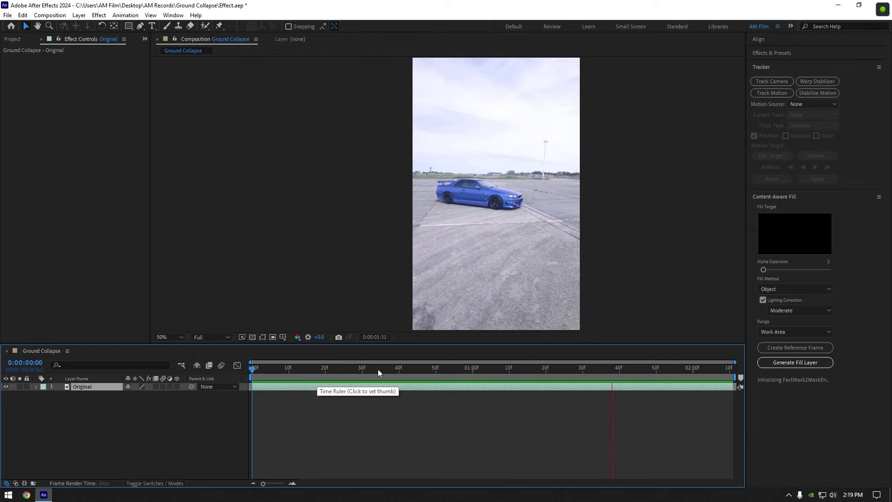
- Camera-track the Original layer and create a solid and camera from the track points on the ground in front of the car
{"action": "left_click", "coordinate": [353, 386]}
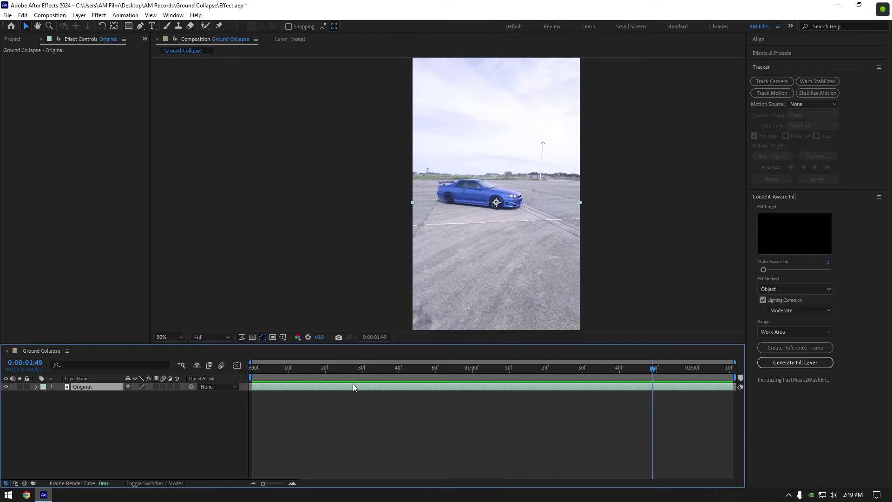
{"action": "left_click", "coordinate": [763, 82]}
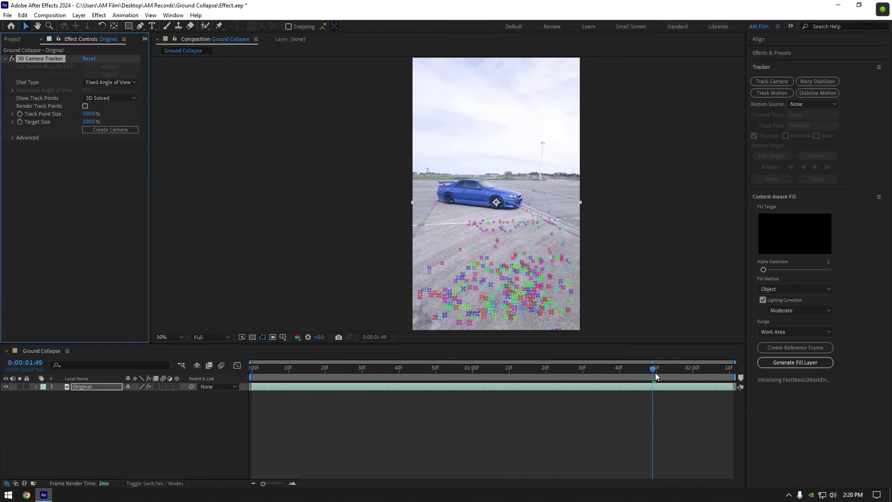
{"action": "left_click_drag", "start_coordinate": [654, 374], "coordinate": [202, 365]}
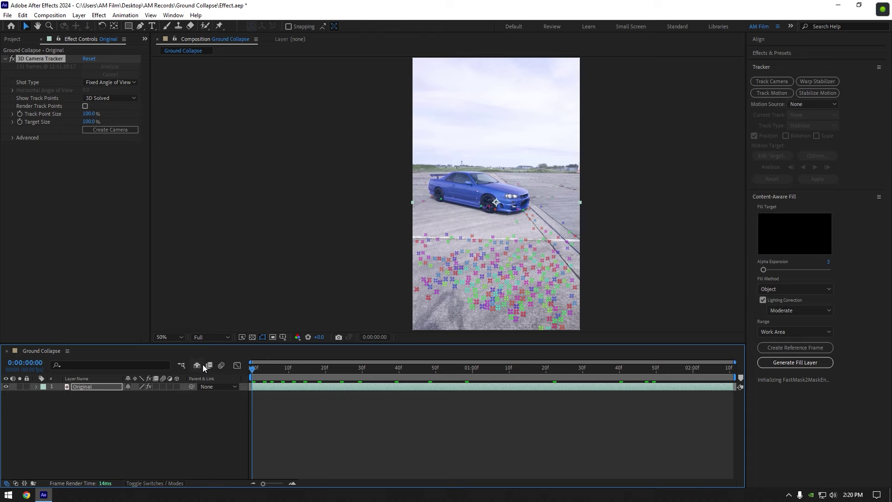
{"action": "mouse_move", "coordinate": [486, 229]}
{"action": "left_mouse_down"}
{"action": "mouse_move", "coordinate": [427, 260]}
{"action": "mouse_move", "coordinate": [499, 289]}
{"action": "mouse_move", "coordinate": [546, 264]}
{"action": "mouse_move", "coordinate": [540, 235]}
{"action": "left_mouse_up"}
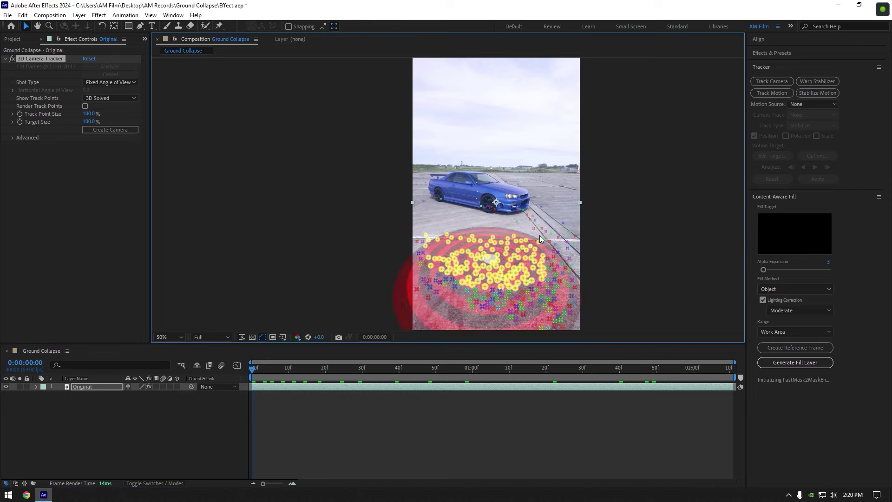
{"action": "right_click", "coordinate": [489, 254]}
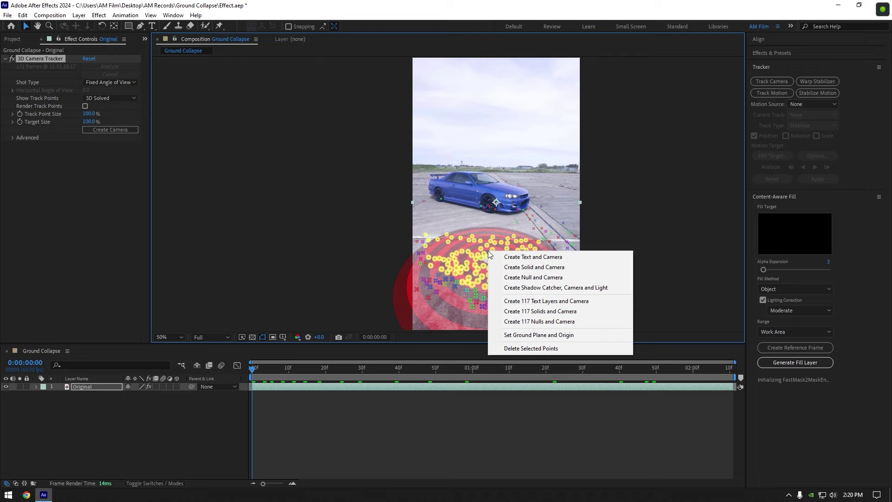
{"action": "left_click", "coordinate": [539, 268]}
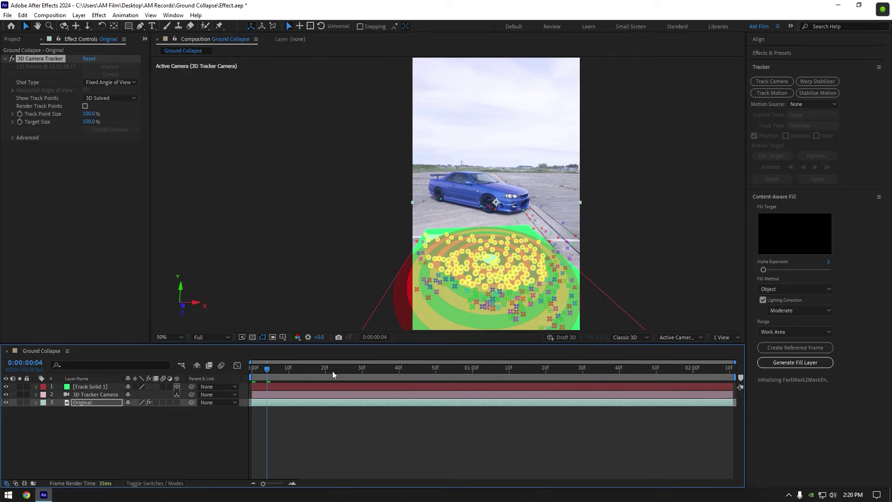
- Check how the solid sticks to the ground through the shot, and hide the Track Solid 1 layer at the first frame
{"action": "left_click_drag", "start_coordinate": [333, 374], "coordinate": [656, 369]}
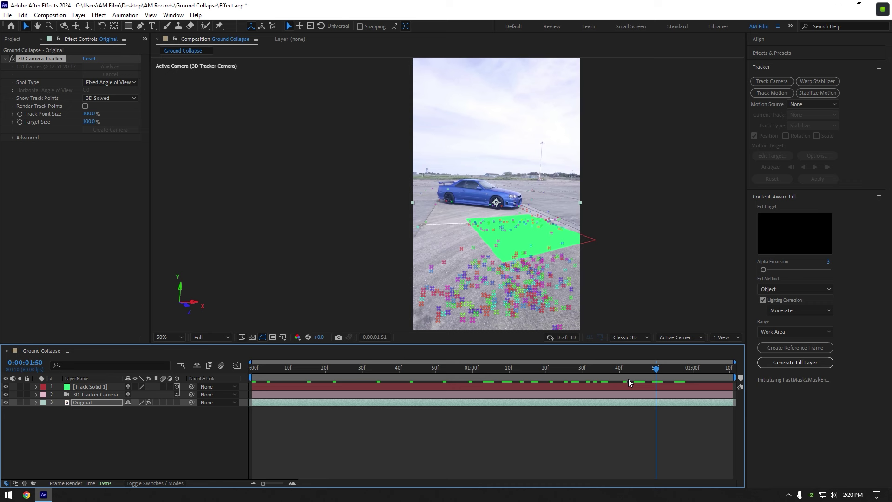
{"action": "key", "text": "Home"}
{"action": "left_click", "coordinate": [6, 387]}
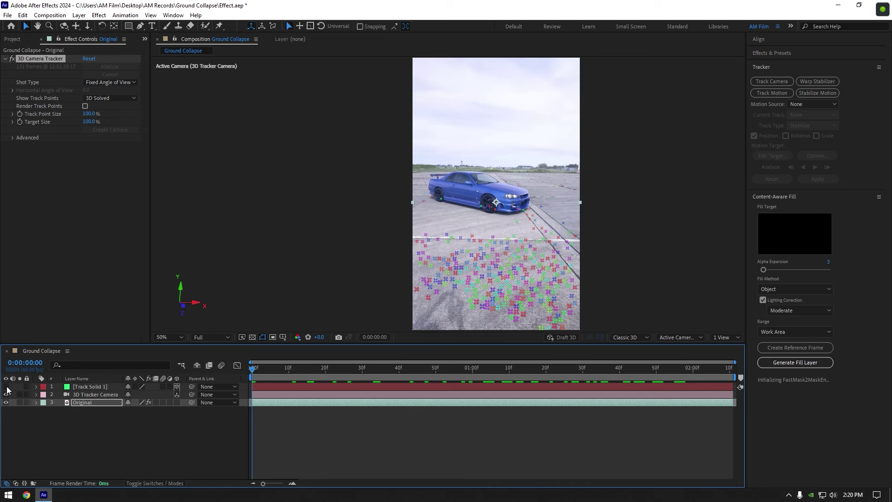
- Add the Ground Collapse .mov clip as the uppermost layer and preview it up to 0:00:00:45
{"action": "left_click", "coordinate": [13, 40]}
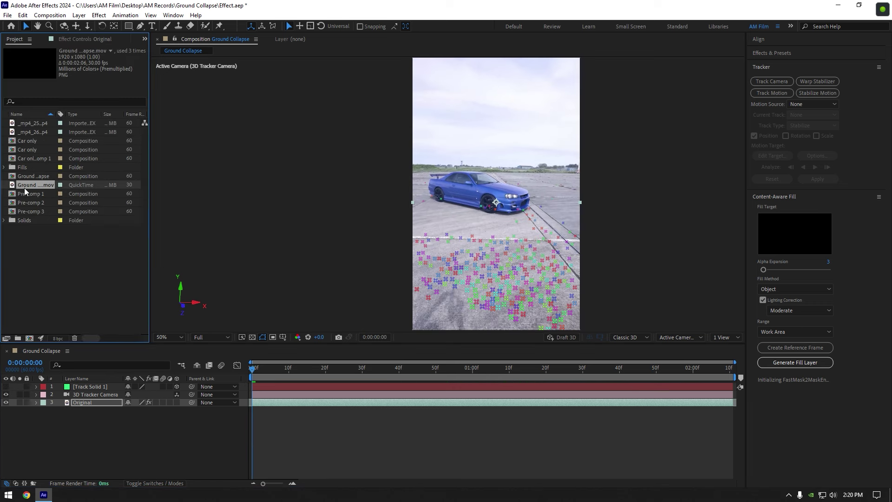
{"action": "left_click_drag", "start_coordinate": [25, 191], "coordinate": [93, 389]}
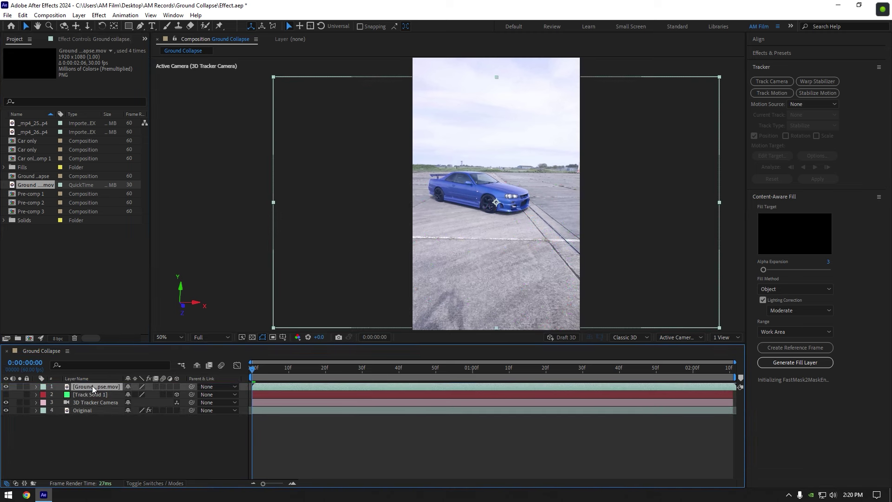
{"action": "left_click_drag", "start_coordinate": [255, 370], "coordinate": [419, 370]}
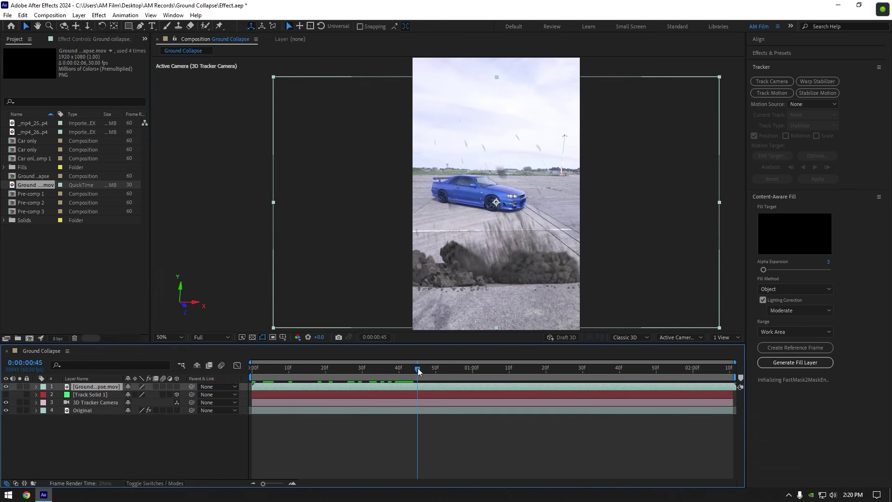
- Make the collapse clip a 3D layer parented to Track Solid 1, and move it onto the ground near the car
{"action": "left_click_drag", "start_coordinate": [128, 386], "coordinate": [84, 394]}
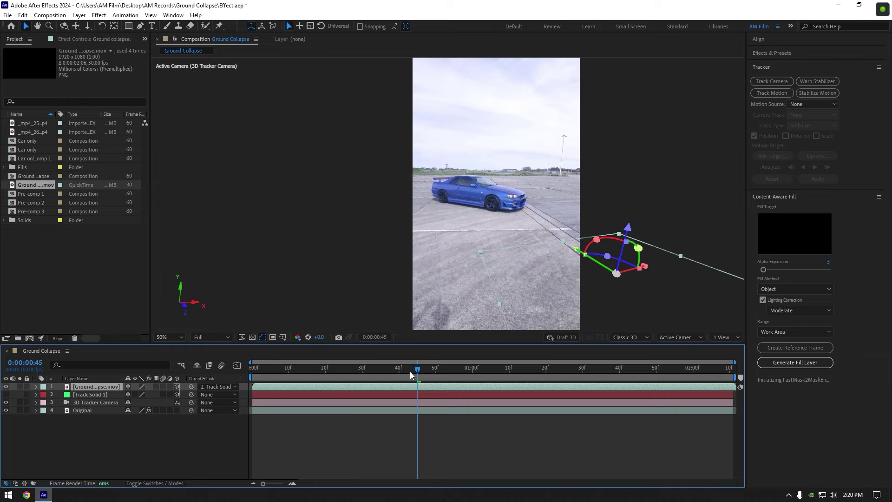
{"action": "left_click_drag", "start_coordinate": [414, 371], "coordinate": [446, 374]}
{"action": "left_click_drag", "start_coordinate": [579, 251], "coordinate": [465, 205]}
{"action": "left_click_drag", "start_coordinate": [446, 371], "coordinate": [304, 371]}
{"action": "left_click_drag", "start_coordinate": [502, 200], "coordinate": [531, 219]}
{"action": "left_click_drag", "start_coordinate": [294, 371], "coordinate": [421, 371]}
- Scale the collapse clip to 178% and nudge its position against the car, checking it at frame 18
{"action": "left_click", "coordinate": [512, 209]}
{"action": "key", "text": "s"}
{"action": "left_click_drag", "start_coordinate": [139, 394], "coordinate": [163, 394]}
{"action": "left_click_drag", "start_coordinate": [514, 210], "coordinate": [510, 204]}
{"action": "left_click_drag", "start_coordinate": [500, 153], "coordinate": [500, 149]}
{"action": "left_click_drag", "start_coordinate": [410, 372], "coordinate": [318, 369]}
{"action": "scroll", "coordinate": [457, 261], "scroll_direction": "up", "scroll_amount": 1}
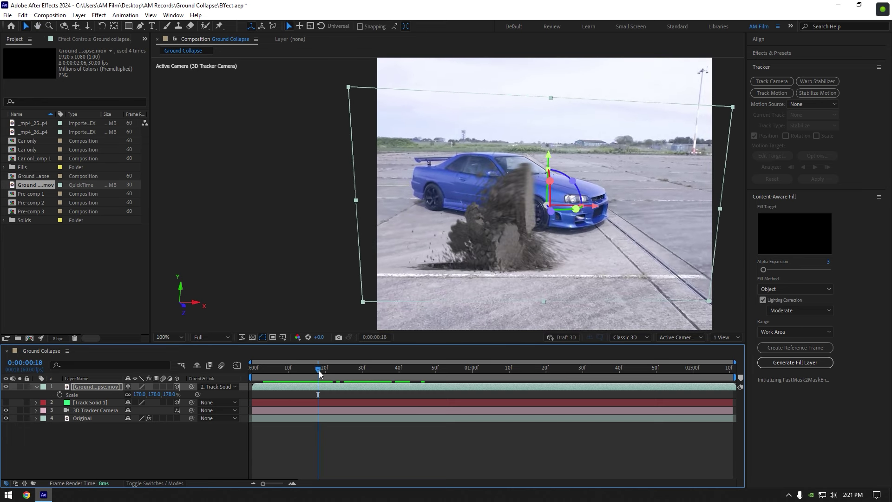
- Show the Track Solid 1 layer as a guide and move the collapse clip closer to the camera, raised and shifted sideways
{"action": "left_click", "coordinate": [6, 404]}
{"action": "scroll", "coordinate": [488, 319], "scroll_direction": "down", "scroll_amount": 3}
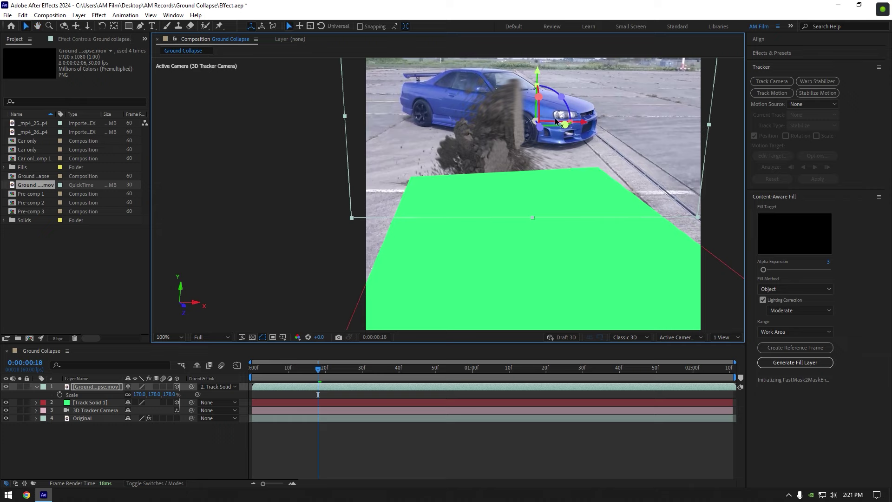
{"action": "scroll", "coordinate": [538, 137], "scroll_direction": "down", "scroll_amount": 2}
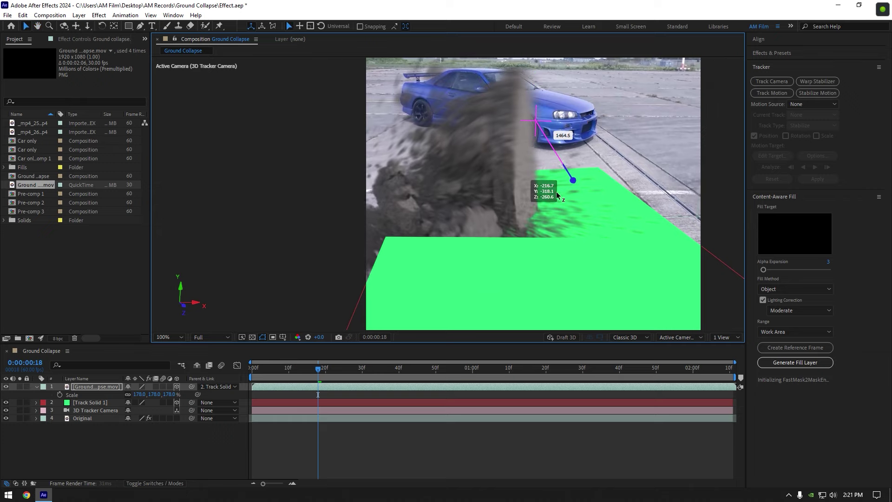
{"action": "left_click_drag", "start_coordinate": [508, 132], "coordinate": [514, 91]}
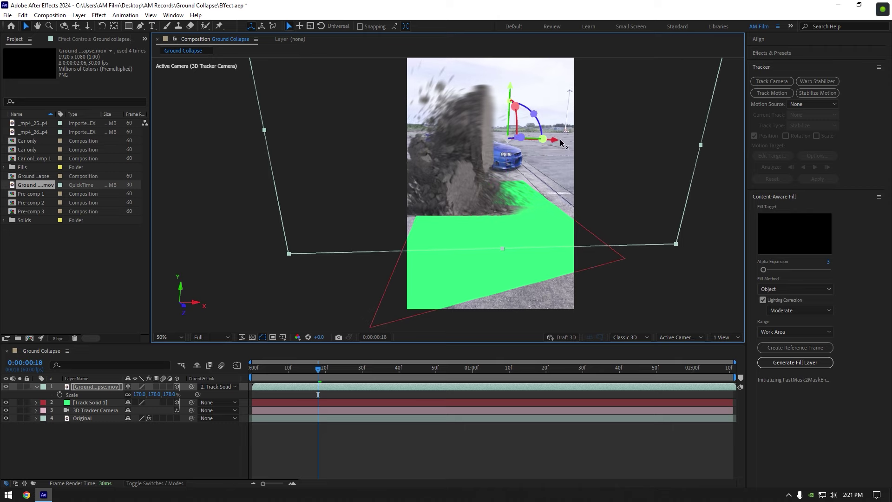
{"action": "left_click_drag", "start_coordinate": [561, 142], "coordinate": [618, 141]}
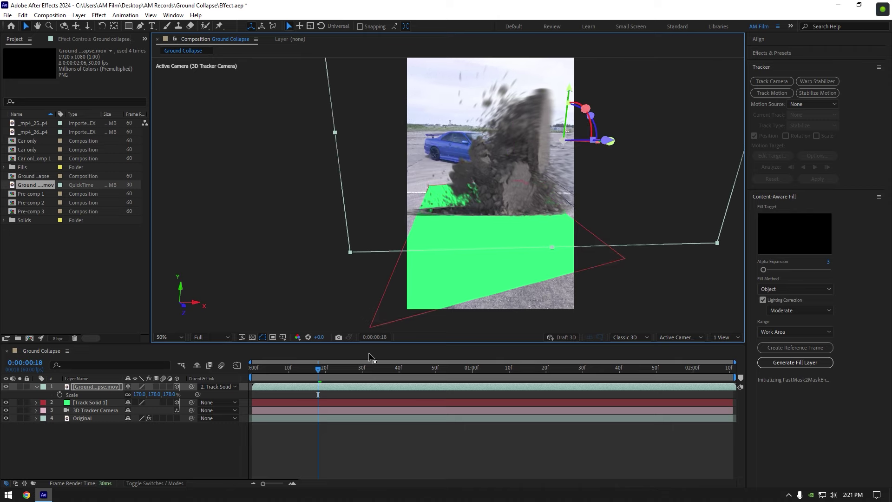
- Review the collapse placement through the shot, hide the Track Solid 1 layer, and fit the composition in the viewer at the first frame
{"action": "left_click_drag", "start_coordinate": [370, 365], "coordinate": [350, 368]}
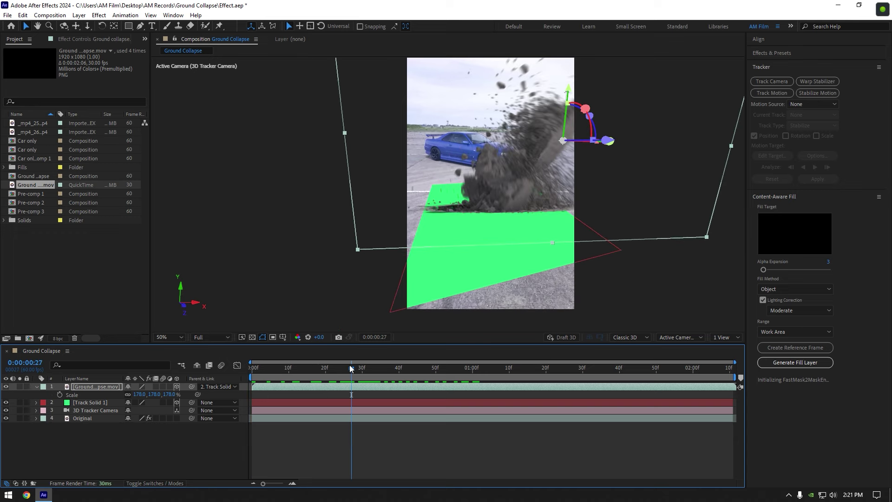
{"action": "left_click_drag", "start_coordinate": [395, 373], "coordinate": [196, 371]}
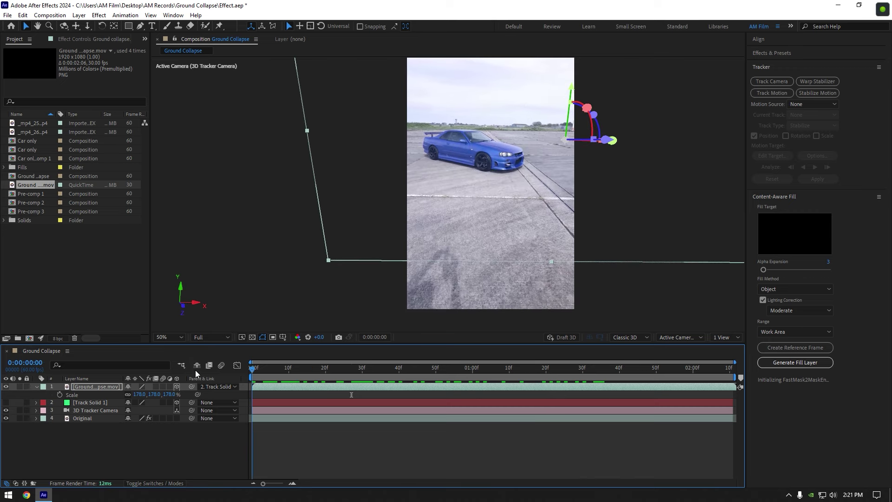
{"action": "left_click", "coordinate": [36, 386]}
{"action": "scroll", "coordinate": [494, 240], "scroll_direction": "down", "scroll_amount": 2}
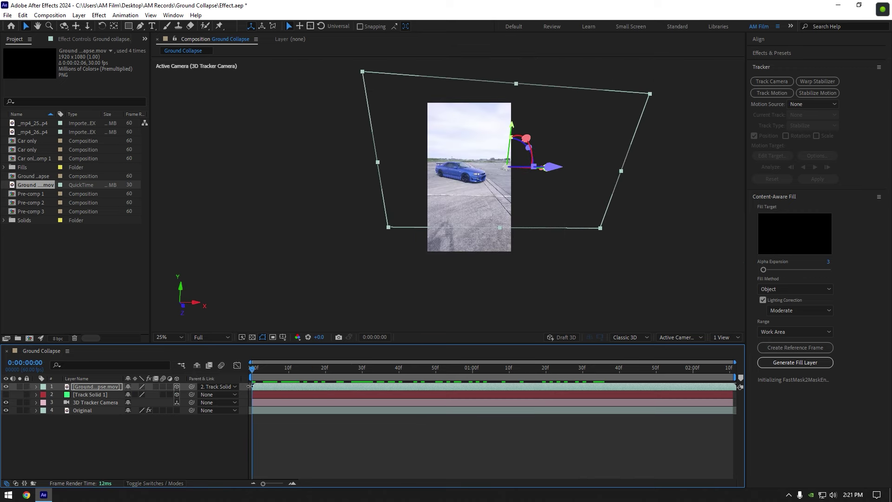
{"action": "left_click_drag", "start_coordinate": [258, 375], "coordinate": [219, 375]}
{"action": "left_click", "coordinate": [163, 337]}
{"action": "left_click", "coordinate": [191, 168]}
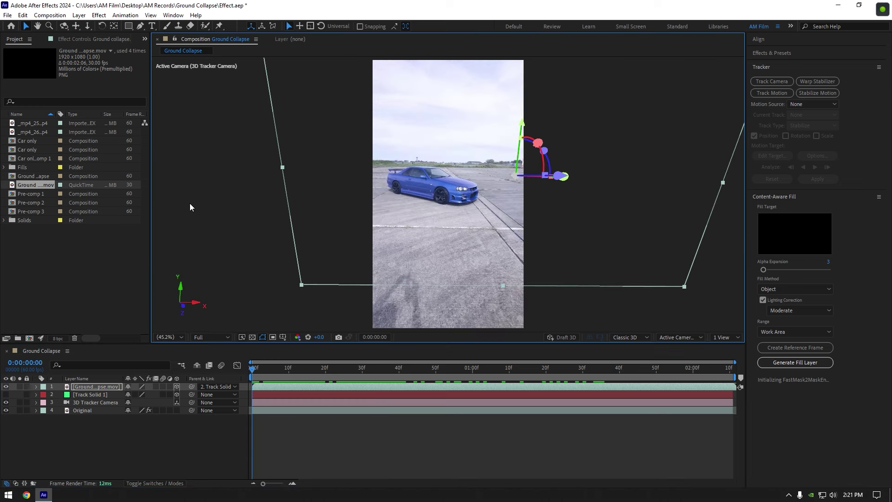
- Duplicate the Original layer and rename the copy Clean
{"action": "left_click", "coordinate": [80, 411]}
{"action": "key", "text": "ctrl+d"}
{"action": "right_click", "coordinate": [83, 412]}
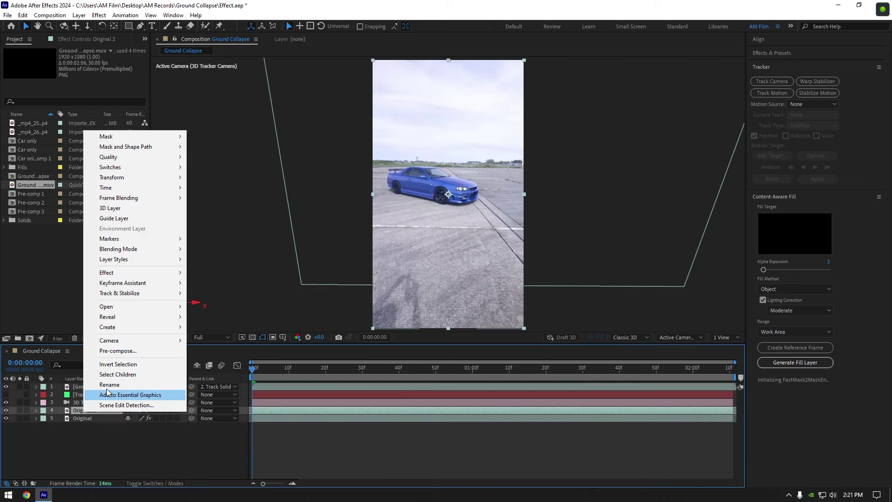
{"action": "left_click", "coordinate": [108, 386]}
{"action": "type", "text": "Clean"}
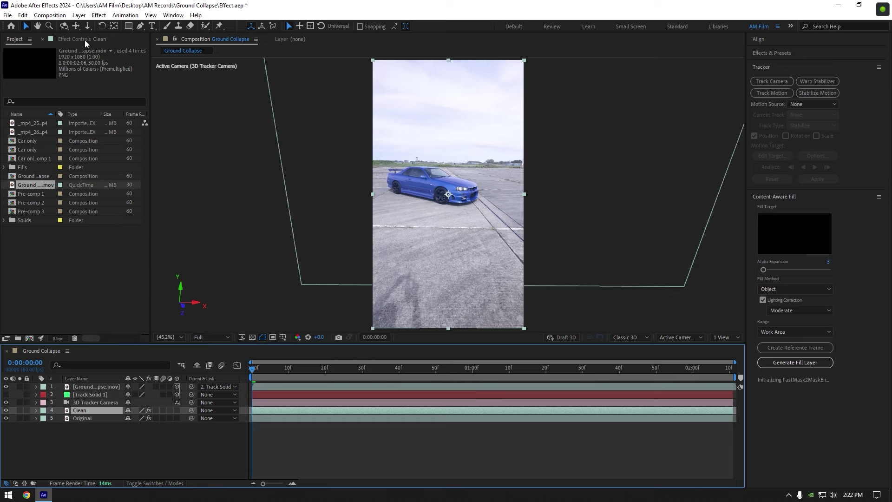
- Remove the 3D Camera Tracker effect from the Clean layer and solo that layer
{"action": "left_click", "coordinate": [85, 40]}
{"action": "left_click", "coordinate": [27, 60]}
{"action": "key", "text": "Delete"}
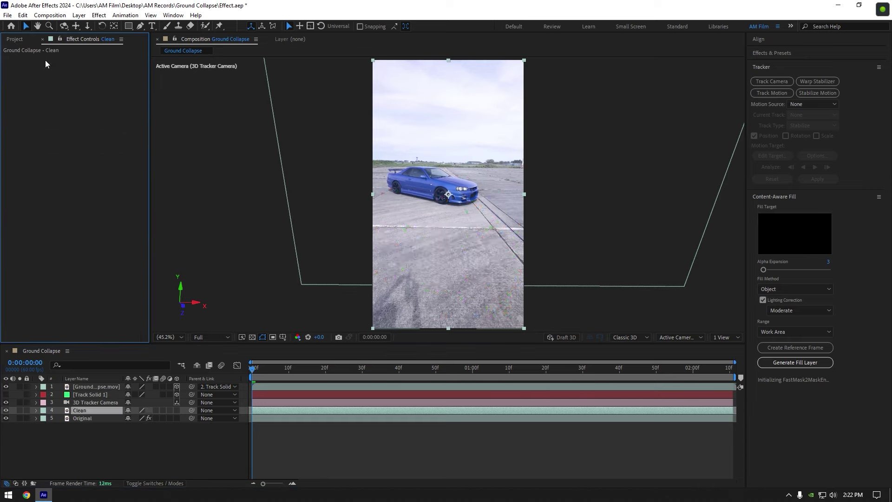
{"action": "left_click", "coordinate": [19, 410]}
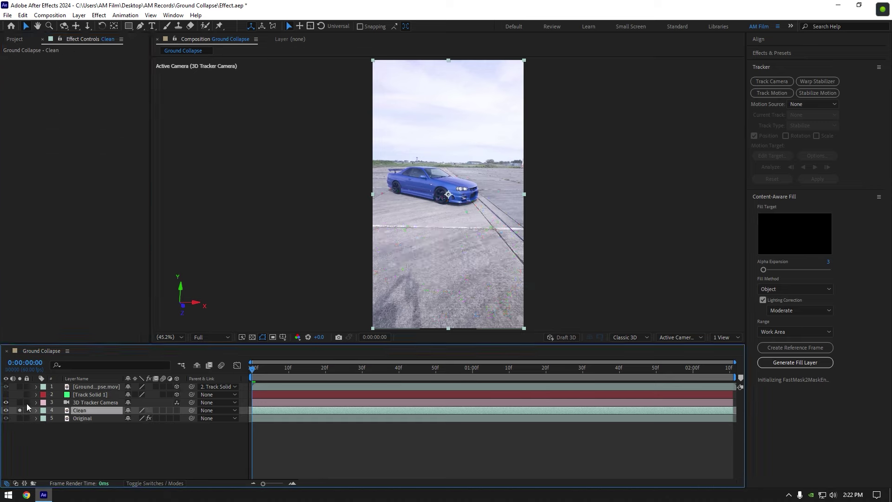
- Open the Clean layer in its own viewer and paint a Roto Brush selection around the car body
{"action": "left_click", "coordinate": [205, 26]}
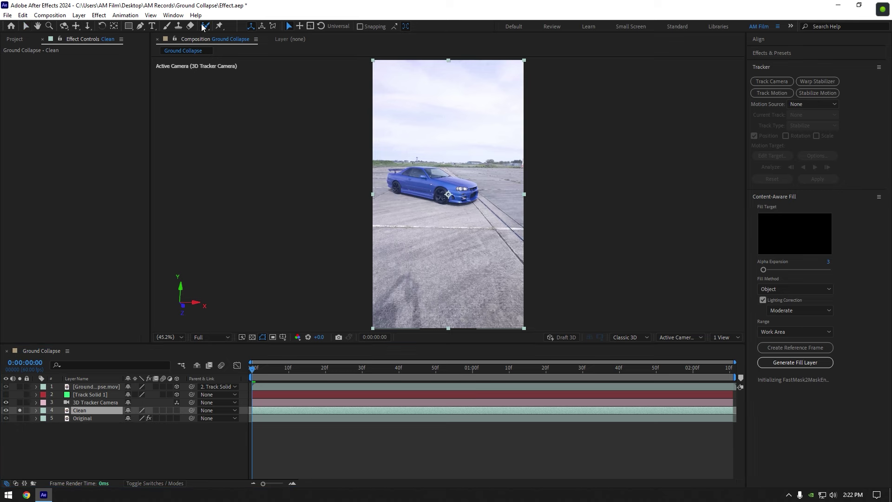
{"action": "double_click", "coordinate": [75, 412]}
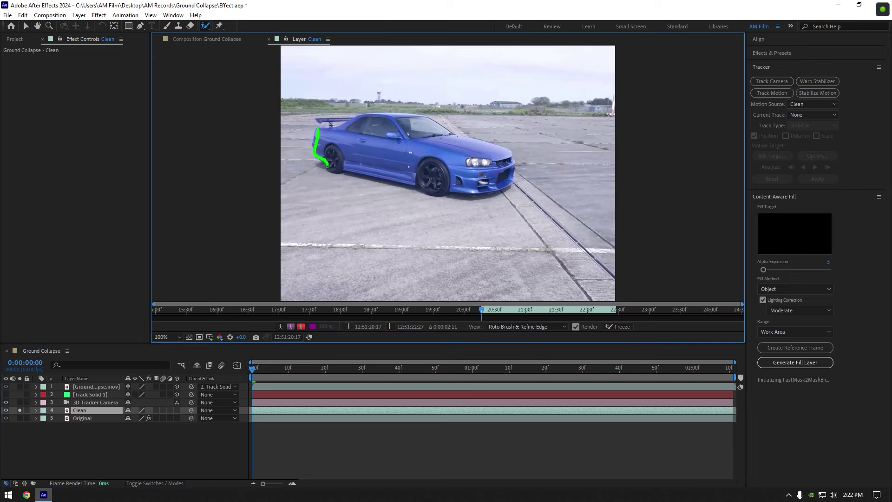
{"action": "left_click_drag", "start_coordinate": [477, 191], "coordinate": [497, 147]}
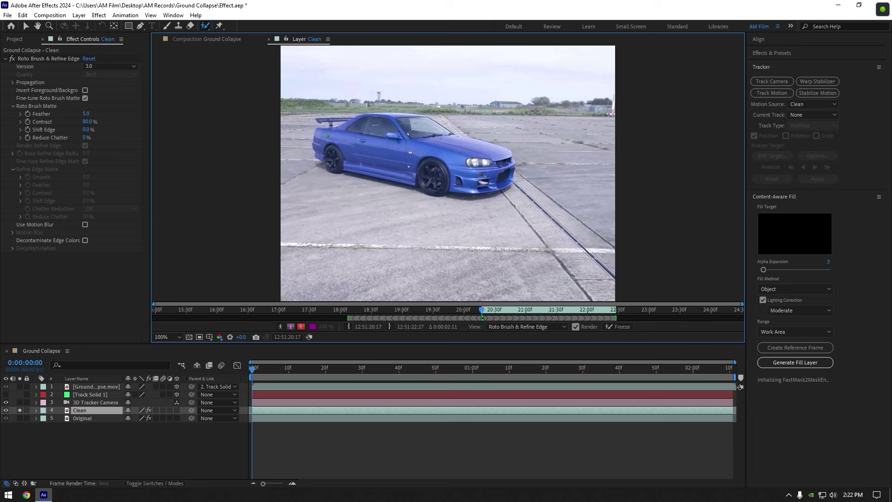
- Refine the Roto Brush selection around the car's front bumper and lower edge
{"action": "scroll", "coordinate": [306, 64], "scroll_direction": "up", "scroll_amount": 1}
{"action": "mouse_move", "coordinate": [306, 64]}
{"action": "left_mouse_down"}
{"action": "mouse_move", "coordinate": [372, 158]}
{"action": "mouse_move", "coordinate": [472, 153]}
{"action": "left_mouse_up"}
{"action": "left_click_drag", "start_coordinate": [515, 185], "coordinate": [530, 194]}
{"action": "left_click_drag", "start_coordinate": [640, 238], "coordinate": [454, 183]}
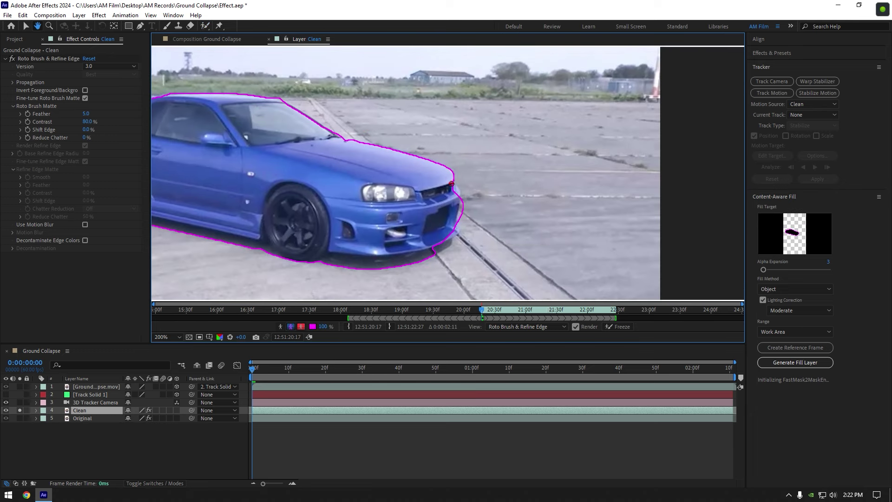
{"action": "left_click_drag", "start_coordinate": [458, 221], "coordinate": [456, 231]}
{"action": "mouse_move", "coordinate": [354, 230]}
{"action": "left_mouse_down"}
{"action": "mouse_move", "coordinate": [344, 236]}
{"action": "mouse_move", "coordinate": [449, 247]}
{"action": "left_mouse_up"}
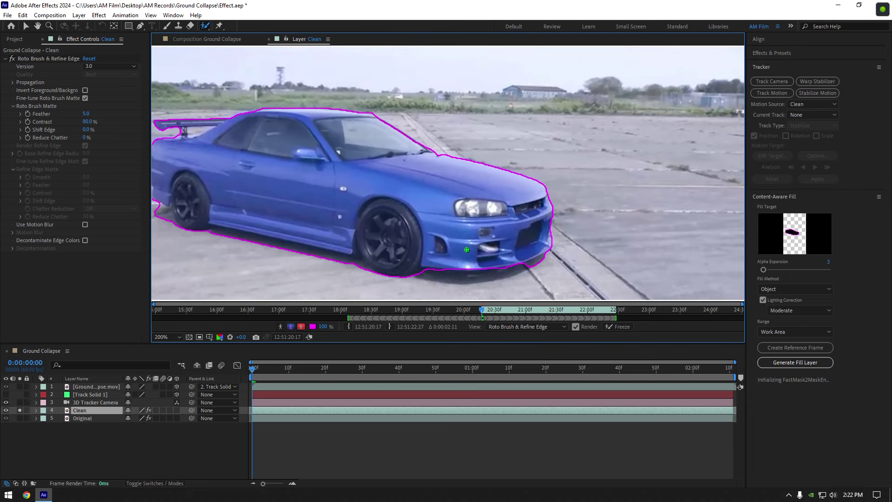
- Set the Roto Brush matte's feather to 10 on the Clean layer
{"action": "scroll", "coordinate": [371, 164], "scroll_direction": "down", "scroll_amount": 2}
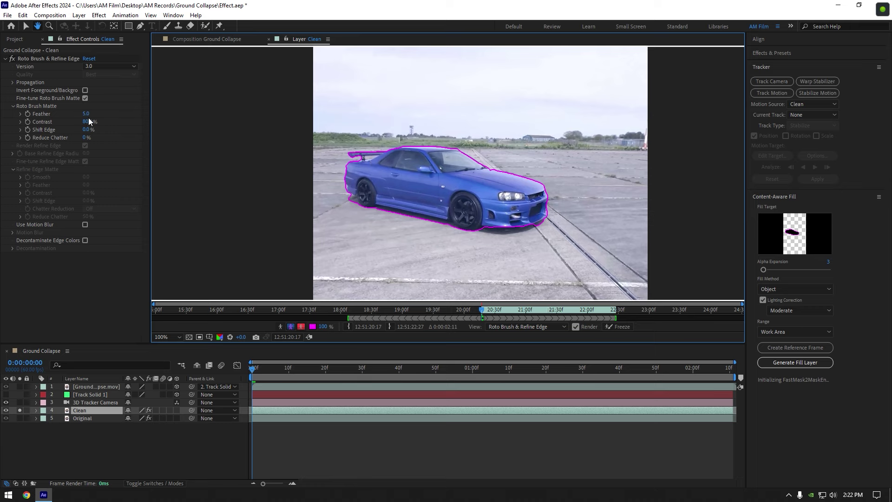
{"action": "key", "text": "v"}
{"action": "left_click", "coordinate": [86, 114]}
{"action": "type", "text": "100"}
{"action": "key", "text": "Return"}
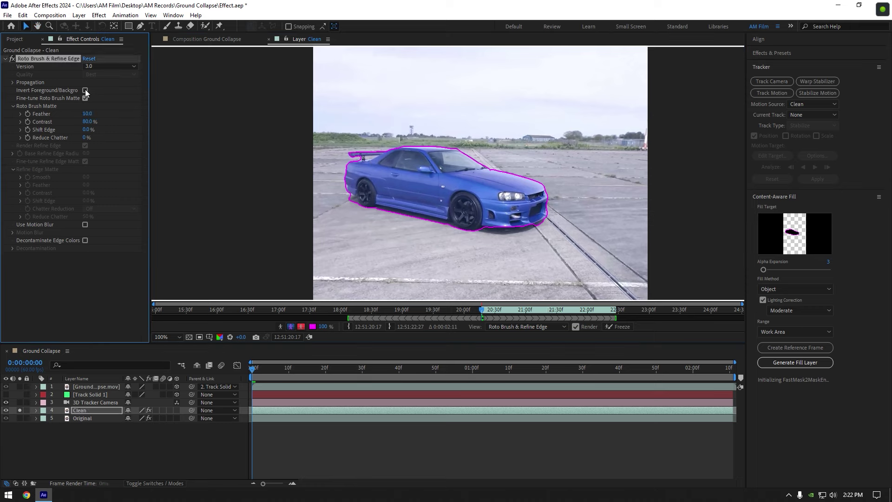
- Invert the Roto Brush foreground and background so the car is cut out, and freeze the propagation
{"action": "left_click", "coordinate": [85, 90]}
{"action": "left_click", "coordinate": [622, 328]}
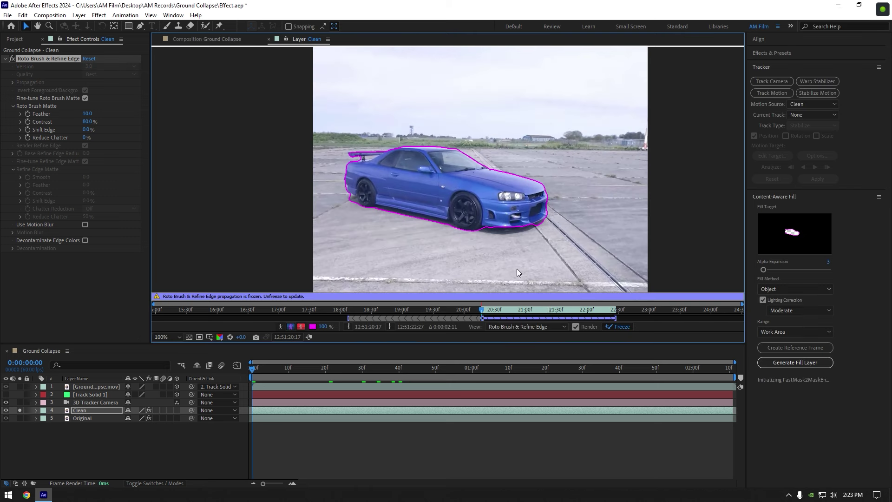
- Set Content-Aware Fill's alpha expansion to 5 and generate an object fill layer for the cut-out car in the Ground Collapse composition
{"action": "left_click", "coordinate": [208, 40]}
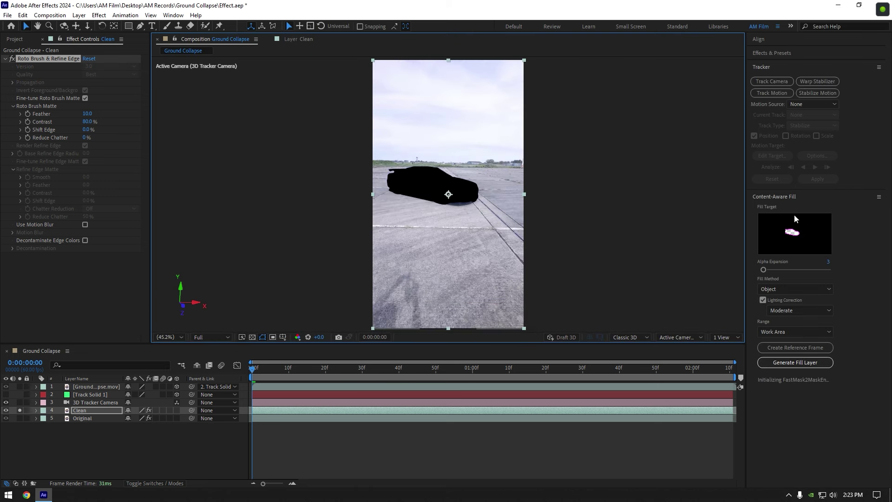
{"action": "left_click", "coordinate": [827, 262]}
{"action": "type", "text": "5"}
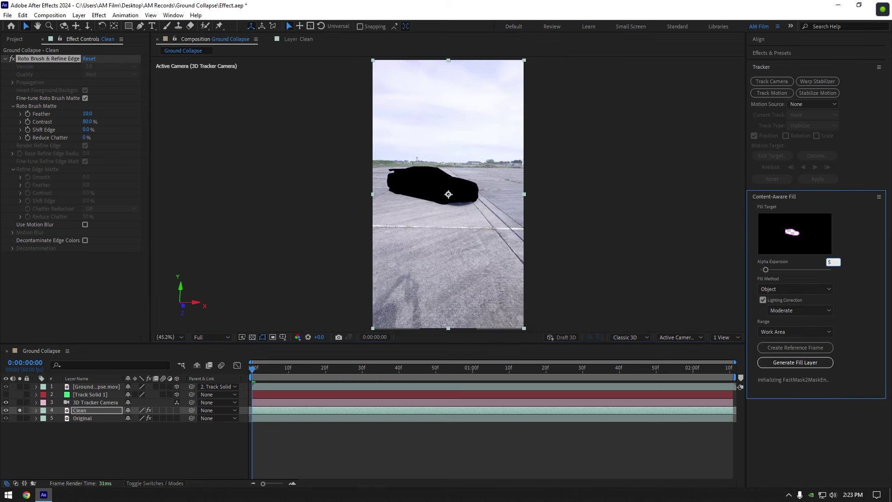
{"action": "key", "text": "Return"}
{"action": "left_click", "coordinate": [798, 364]}
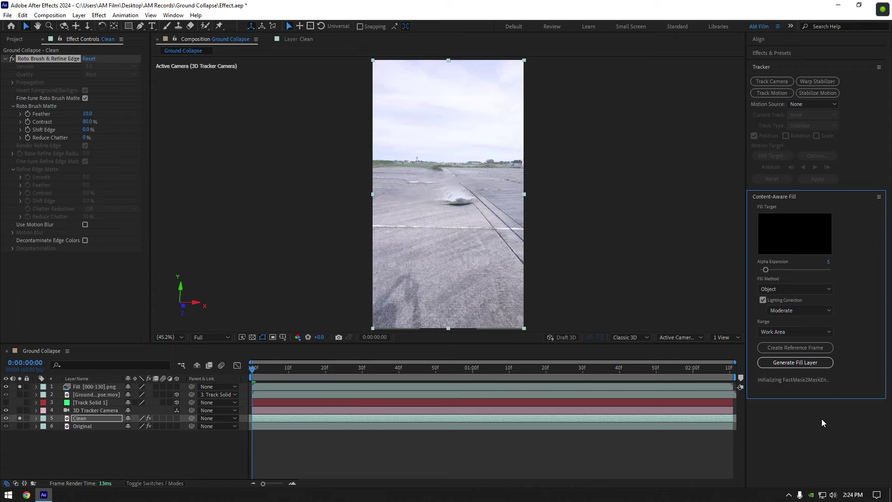
{"action": "left_click_drag", "start_coordinate": [710, 370], "coordinate": [133, 371]}
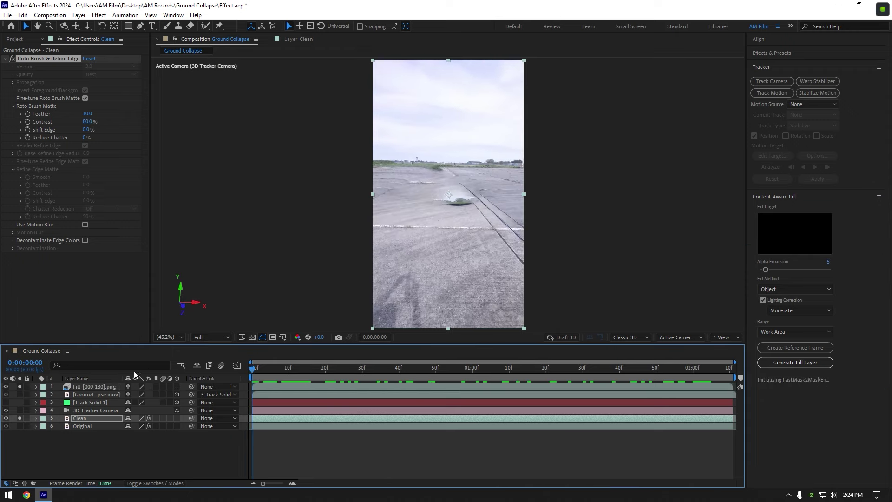
- Turn off solo on the Clean and fill layers and move the fill layer directly above Clean
{"action": "left_click", "coordinate": [20, 418]}
{"action": "left_click", "coordinate": [20, 387]}
{"action": "left_click", "coordinate": [81, 387]}
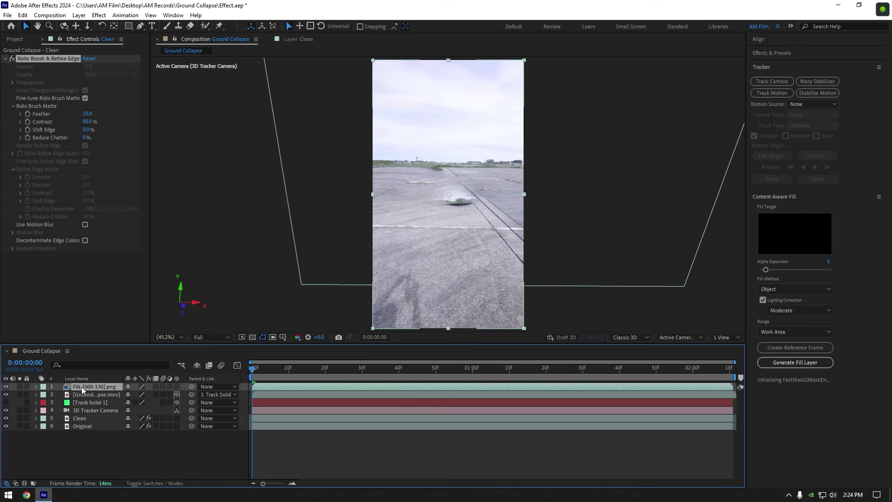
{"action": "left_click_drag", "start_coordinate": [81, 386], "coordinate": [87, 415]}
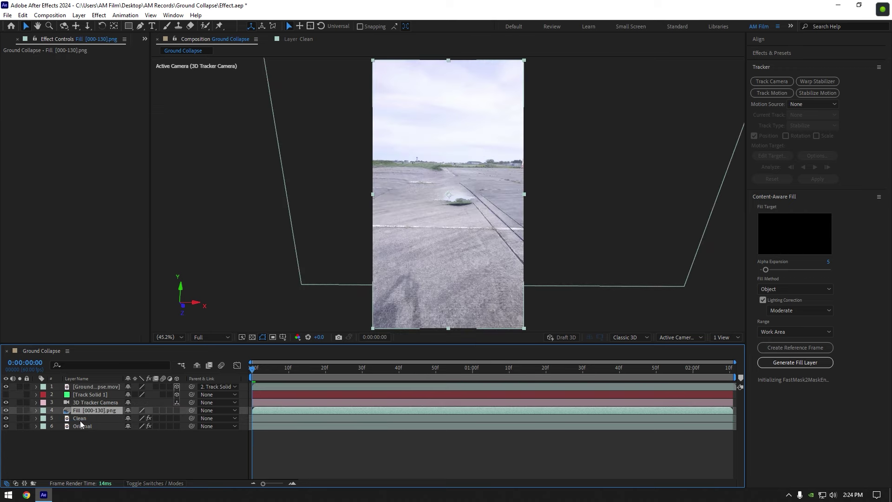
- Duplicate the Original layer, rename the copy "Car only" and place it above the fill layer
{"action": "left_click", "coordinate": [81, 426]}
{"action": "key", "text": "ctrl+d"}
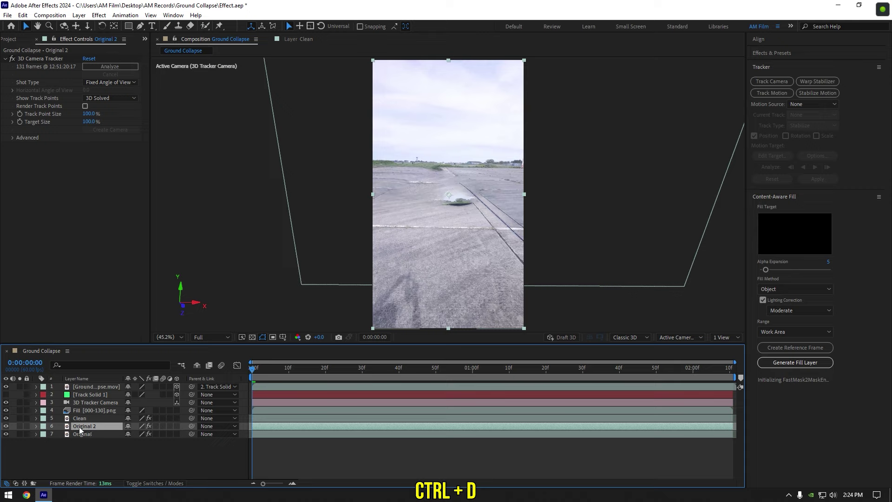
{"action": "right_click", "coordinate": [81, 430]}
{"action": "left_click", "coordinate": [116, 407]}
{"action": "type", "text": "Ca"}
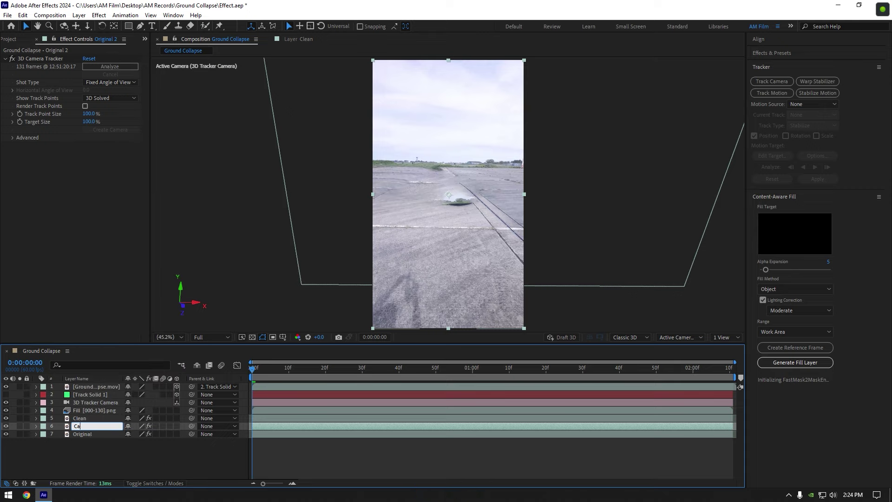
{"action": "type", "text": "r only"}
{"action": "key", "text": "Return"}
{"action": "left_click_drag", "start_coordinate": [82, 428], "coordinate": [85, 407]}
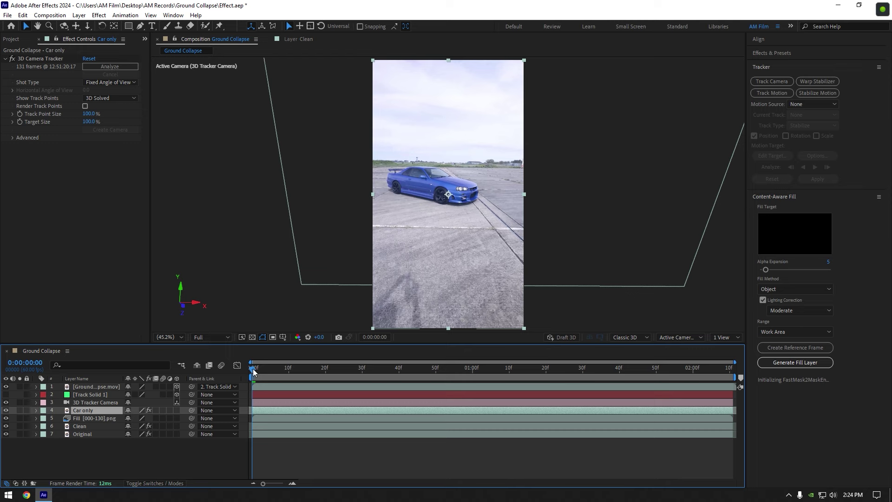
- Trim the Car only layer to start at 0:00:01:00 and pre-compose it as "Car only Comp 1", moving all attributes and adjusting its duration
{"action": "left_click_drag", "start_coordinate": [253, 369], "coordinate": [472, 372]}
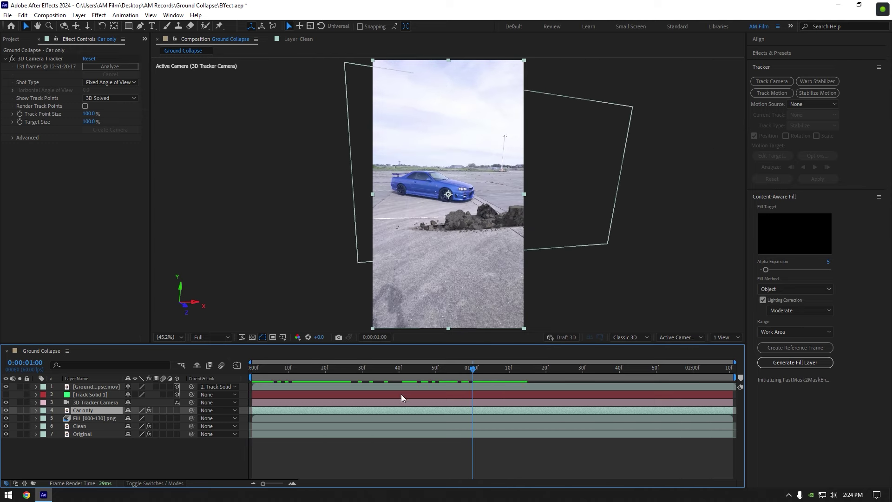
{"action": "left_click_drag", "start_coordinate": [253, 410], "coordinate": [476, 420]}
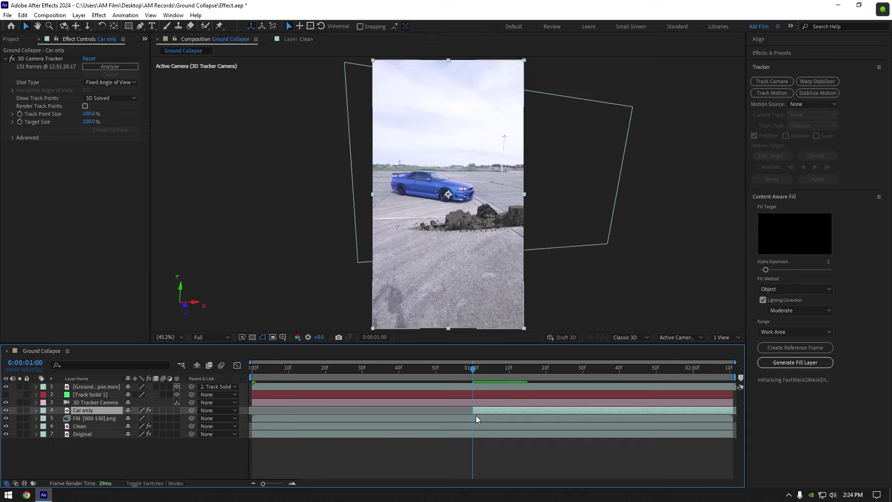
{"action": "right_click", "coordinate": [478, 411]}
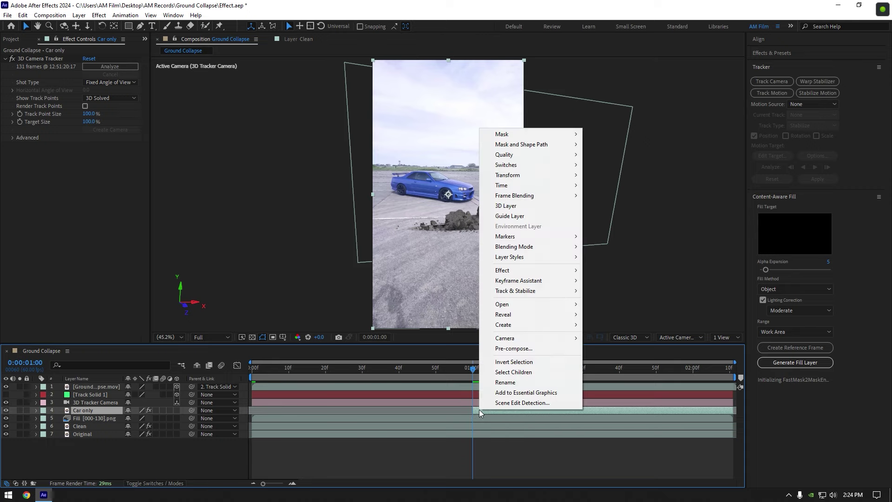
{"action": "left_click", "coordinate": [513, 349]}
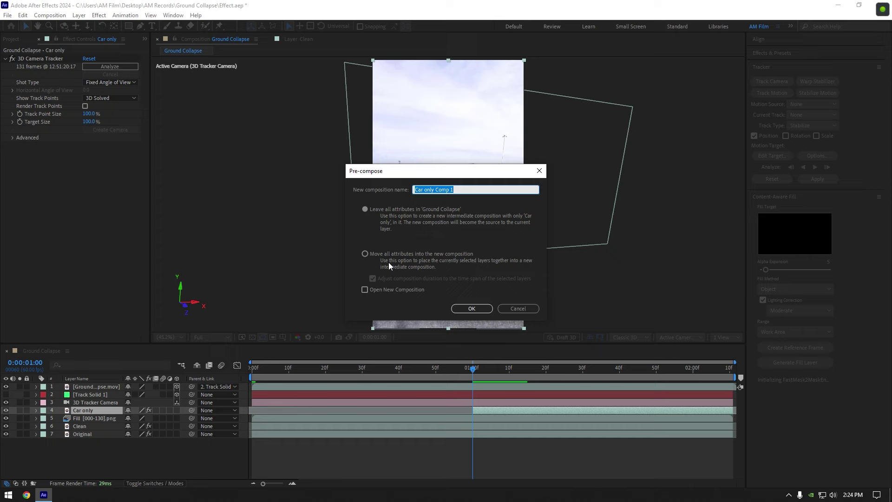
{"action": "left_click", "coordinate": [365, 254]}
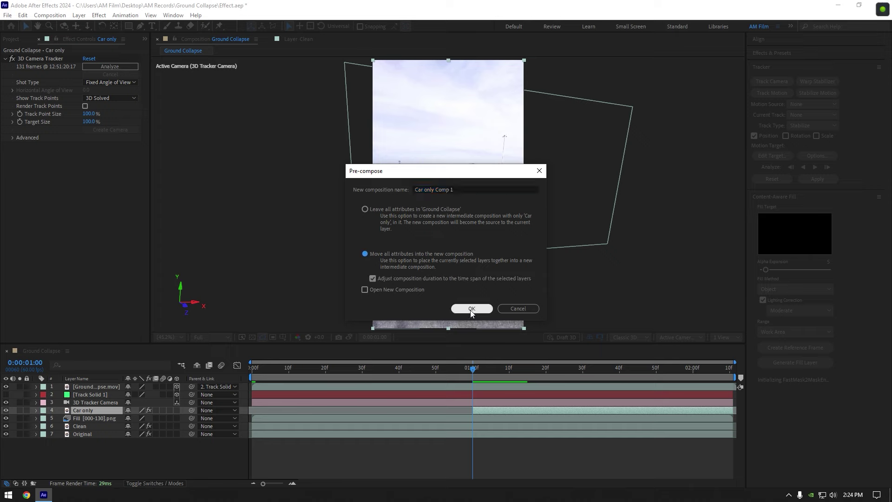
{"action": "left_click", "coordinate": [471, 309]}
- Freeze the Car only Comp 1 layer at its 0:00:01:00 frame and make it span from the composition start to one second
{"action": "right_click", "coordinate": [478, 412]}
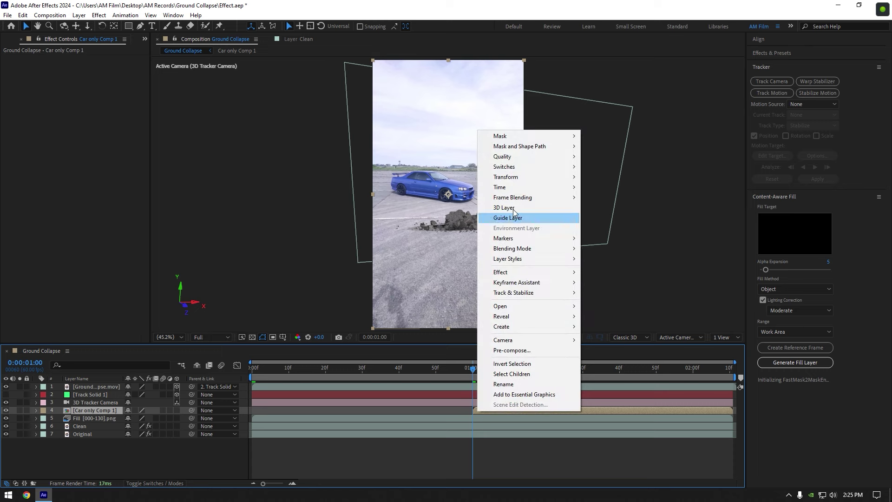
{"action": "left_click", "coordinate": [607, 221]}
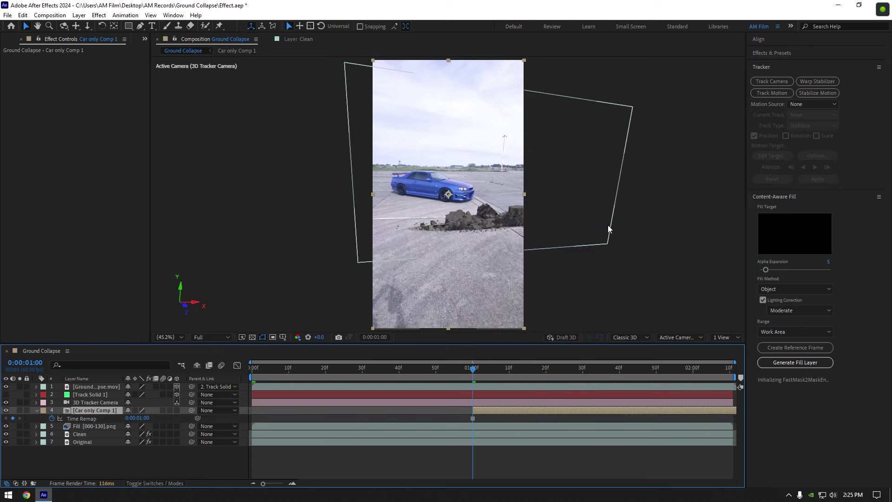
{"action": "left_click_drag", "start_coordinate": [511, 410], "coordinate": [327, 407]}
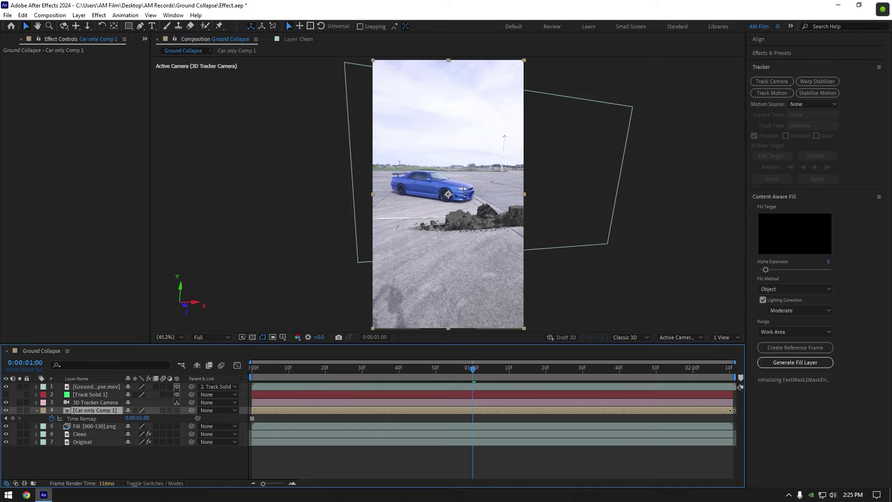
{"action": "left_click_drag", "start_coordinate": [732, 410], "coordinate": [467, 419]}
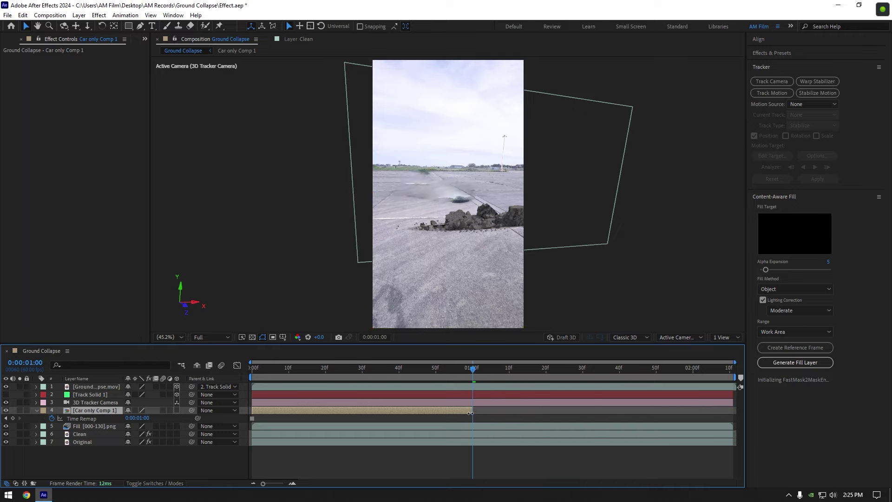
- Start a Pen tool mask on Car only Comp 1 at the first frame, tracing the car's rear bumper, rear wheel and side skirt
{"action": "left_click_drag", "start_coordinate": [473, 375], "coordinate": [417, 371]}
{"action": "left_click_drag", "start_coordinate": [299, 380], "coordinate": [225, 372]}
{"action": "left_click", "coordinate": [140, 26]}
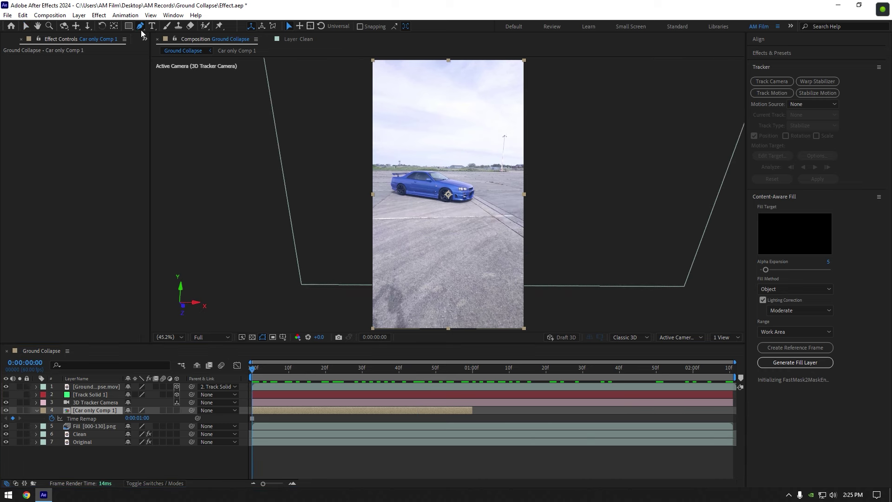
{"action": "key", "text": "/"}
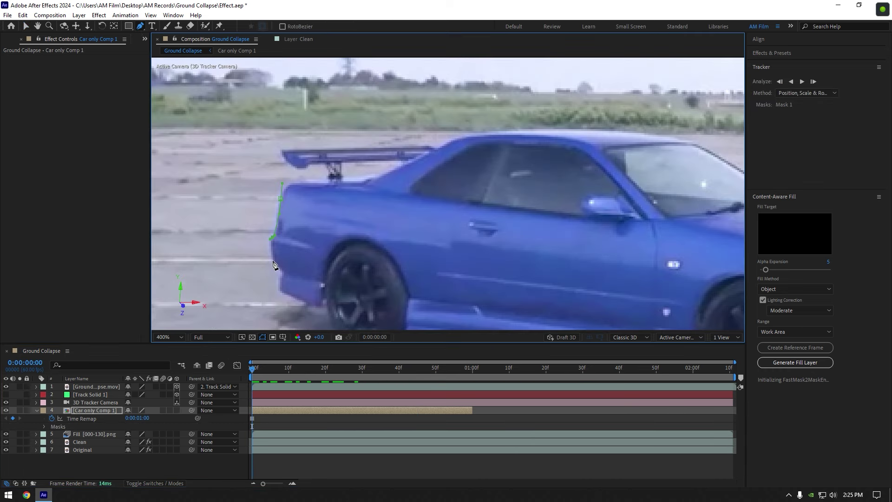
{"action": "left_click_drag", "start_coordinate": [328, 312], "coordinate": [328, 317]}
{"action": "left_click_drag", "start_coordinate": [329, 318], "coordinate": [312, 279]}
{"action": "left_click_drag", "start_coordinate": [342, 279], "coordinate": [352, 277]}
{"action": "left_click_drag", "start_coordinate": [371, 271], "coordinate": [381, 268]}
{"action": "left_click", "coordinate": [506, 288]}
{"action": "left_click", "coordinate": [649, 307]}
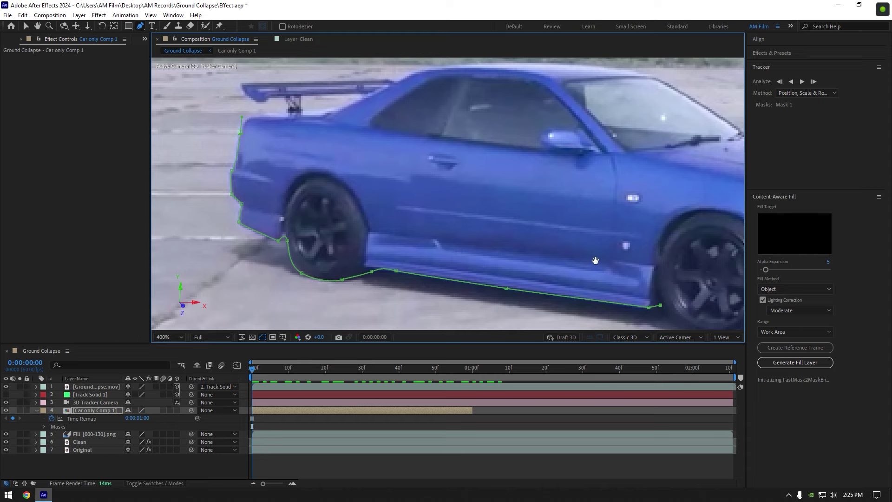
- Continue the mask path around the front wheel and along the lower edge of the front bumper
{"action": "left_click_drag", "start_coordinate": [596, 261], "coordinate": [401, 167]}
{"action": "left_click_drag", "start_coordinate": [486, 231], "coordinate": [550, 248]}
{"action": "left_click", "coordinate": [581, 230]}
{"action": "left_click_drag", "start_coordinate": [639, 228], "coordinate": [390, 250]}
{"action": "left_click_drag", "start_coordinate": [437, 246], "coordinate": [454, 243]}
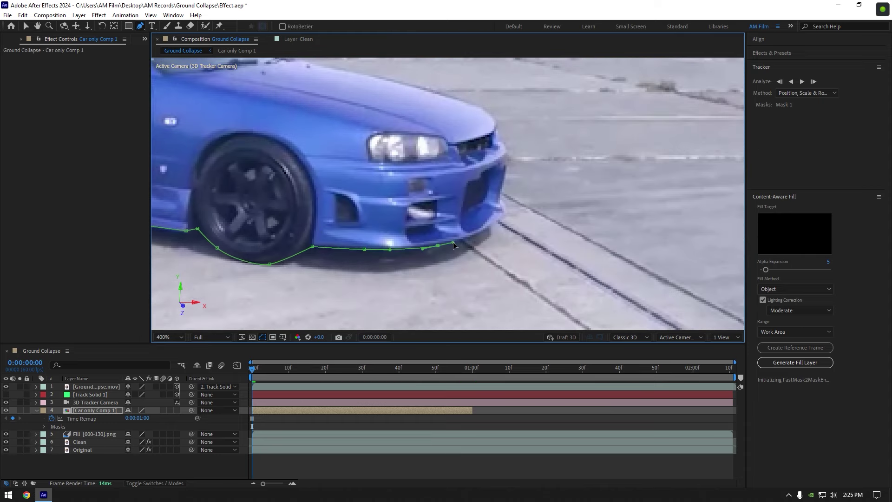
{"action": "left_click", "coordinate": [475, 237]}
{"action": "left_click", "coordinate": [484, 231]}
{"action": "left_click", "coordinate": [494, 225]}
- Trace the mask path up the car's nose, along the hood and up the windshield to the roof
{"action": "left_click_drag", "start_coordinate": [497, 134], "coordinate": [494, 122]}
{"action": "scroll", "coordinate": [493, 85], "scroll_direction": "up", "scroll_amount": 1}
{"action": "left_click_drag", "start_coordinate": [493, 84], "coordinate": [524, 204]}
{"action": "left_click_drag", "start_coordinate": [502, 248], "coordinate": [485, 243]}
{"action": "left_click_drag", "start_coordinate": [291, 194], "coordinate": [570, 290]}
{"action": "left_click", "coordinate": [471, 263]}
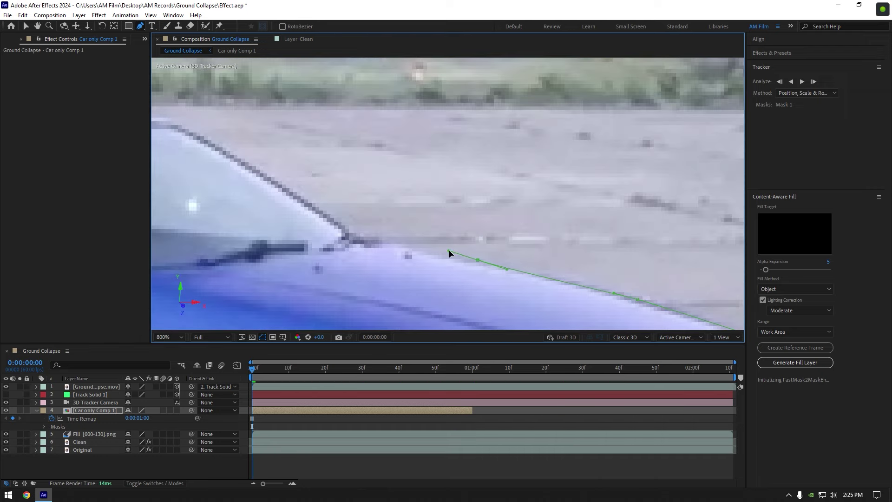
{"action": "left_click", "coordinate": [365, 239]}
{"action": "left_click_drag", "start_coordinate": [175, 149], "coordinate": [432, 221]}
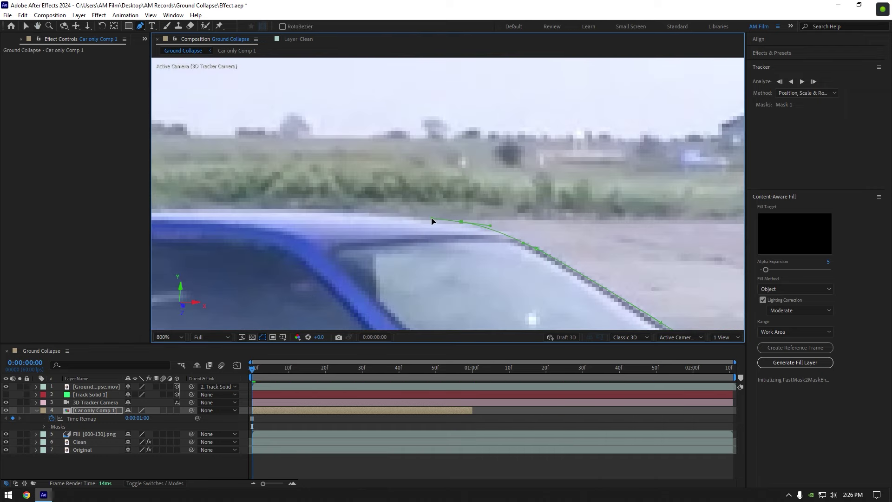
- Extend the mask path across the roof, down the rear window and around the spoiler
{"action": "left_click_drag", "start_coordinate": [240, 209], "coordinate": [534, 264]}
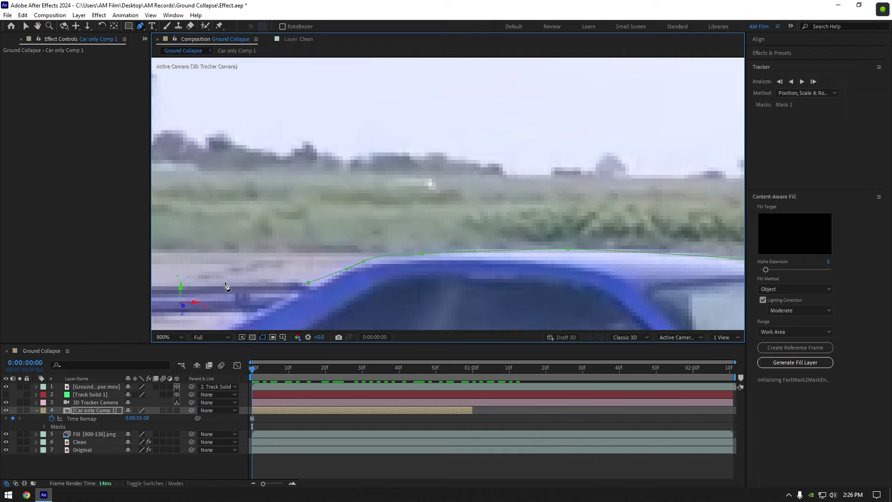
{"action": "left_click_drag", "start_coordinate": [326, 281], "coordinate": [482, 274]}
{"action": "left_click", "coordinate": [467, 267]}
{"action": "left_click", "coordinate": [329, 274]}
{"action": "left_click", "coordinate": [351, 305]}
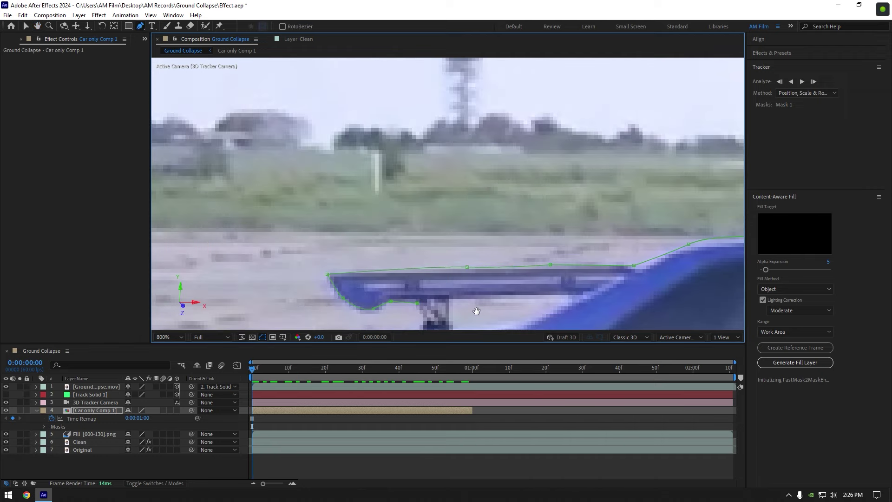
- Trace the mask along the spoiler support and trunk lid, closing the path at its starting point
{"action": "left_click_drag", "start_coordinate": [476, 311], "coordinate": [416, 181]}
{"action": "left_click", "coordinate": [358, 200]}
{"action": "left_click_drag", "start_coordinate": [311, 205], "coordinate": [295, 209]}
{"action": "left_click_drag", "start_coordinate": [279, 213], "coordinate": [273, 220]}
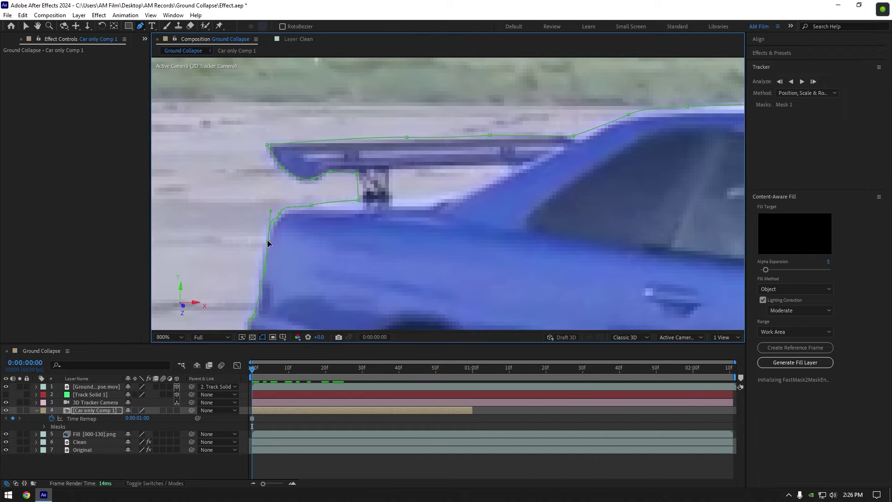
{"action": "scroll", "coordinate": [538, 249], "scroll_direction": "down", "scroll_amount": 6}
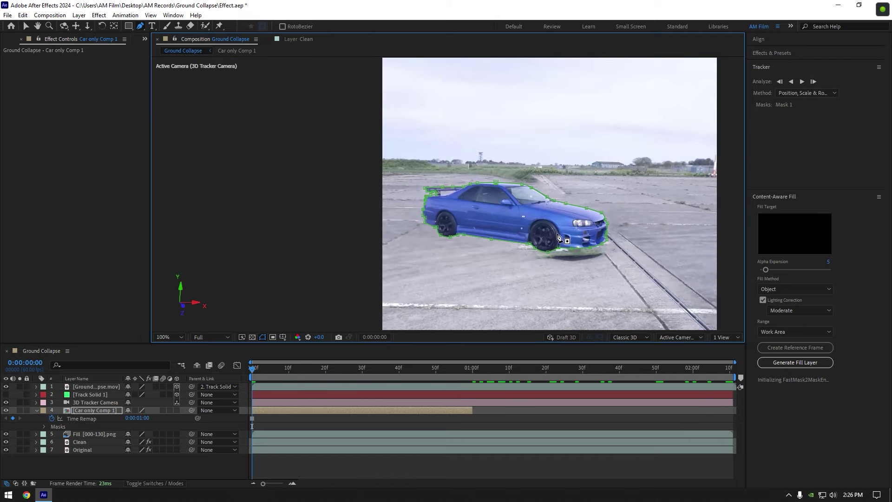
- Set the Mask 1 feather of Car only Comp 1 to 2 pixels
{"action": "left_click_drag", "start_coordinate": [286, 365], "coordinate": [259, 381]}
{"action": "key", "text": "m"}
{"action": "key", "text": "v"}
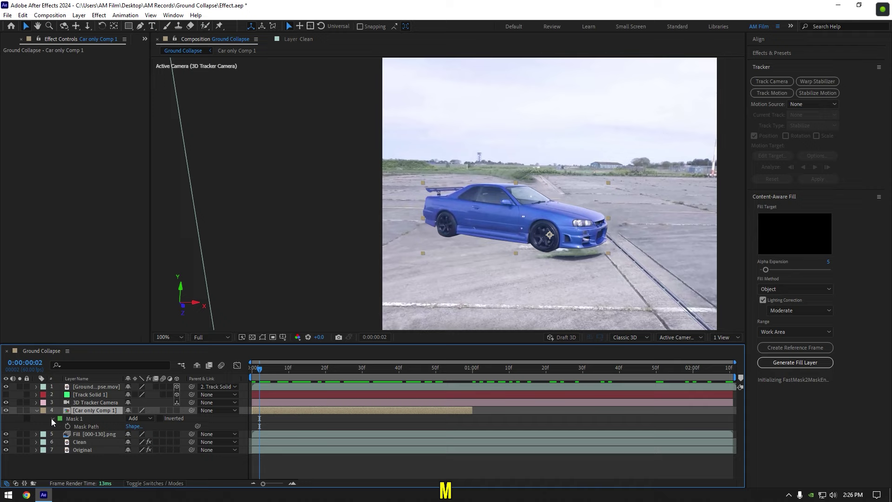
{"action": "left_click", "coordinate": [52, 419]}
{"action": "left_click", "coordinate": [52, 419]}
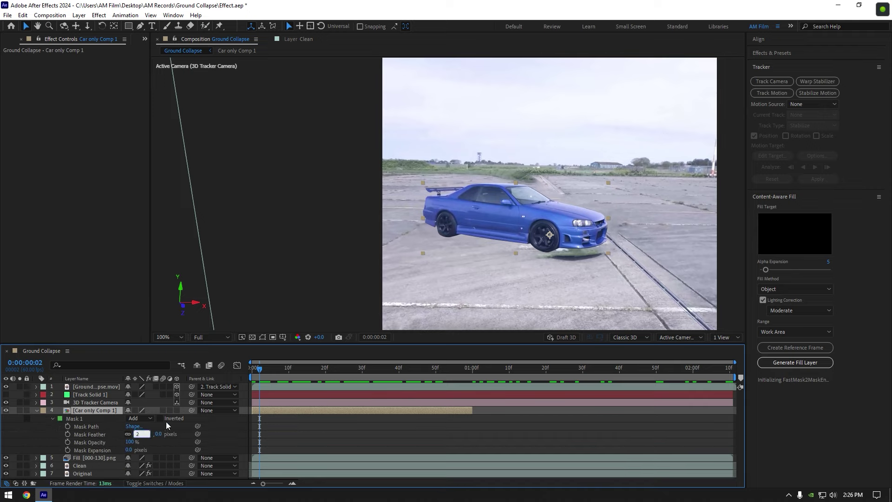
{"action": "key", "text": "Return"}
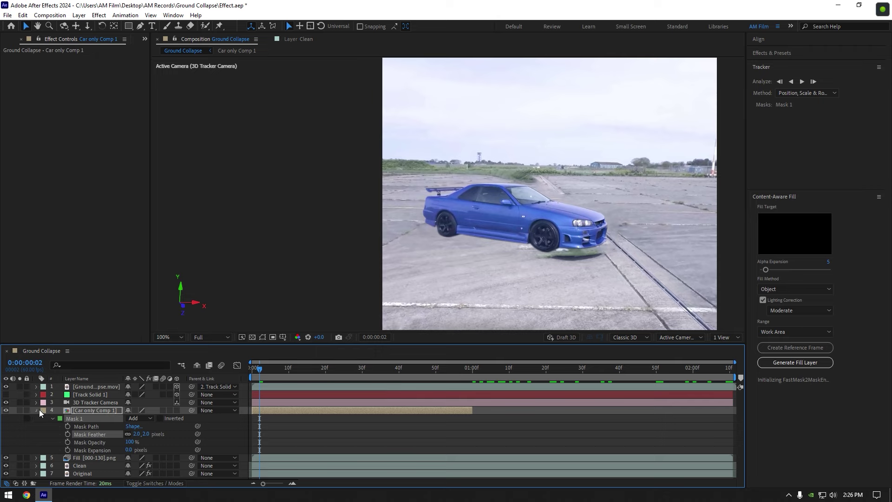
{"action": "left_click", "coordinate": [37, 410]}
- Add Position, Rotation and Scale keyframes to Car only Comp 1 at frame 0 and reveal all its animated properties
{"action": "key", "text": "space"}
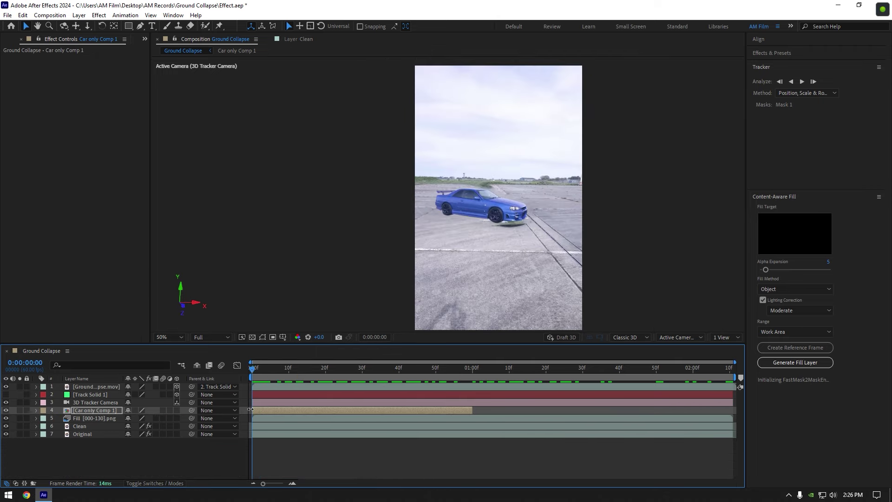
{"action": "key", "text": "p"}
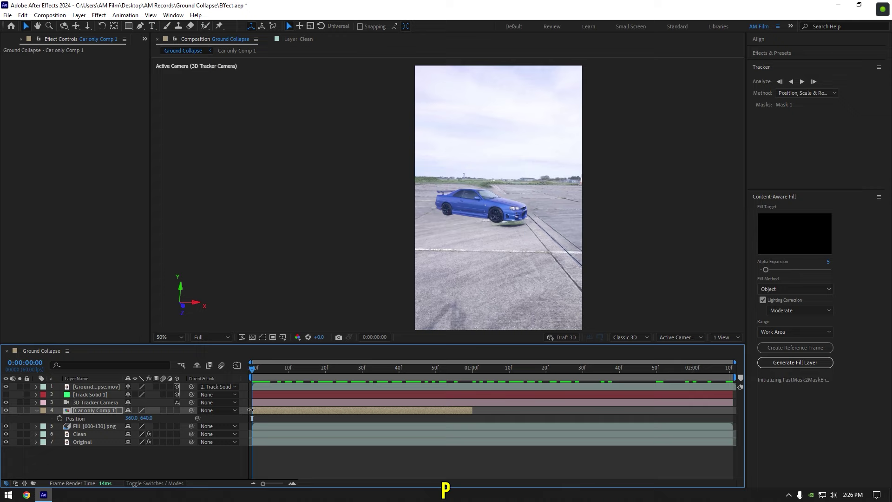
{"action": "left_click", "coordinate": [59, 418]}
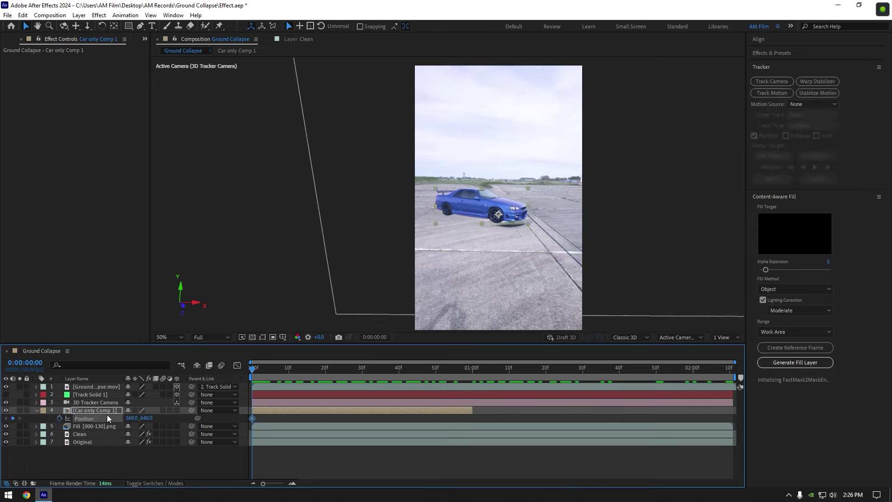
{"action": "key", "text": "r"}
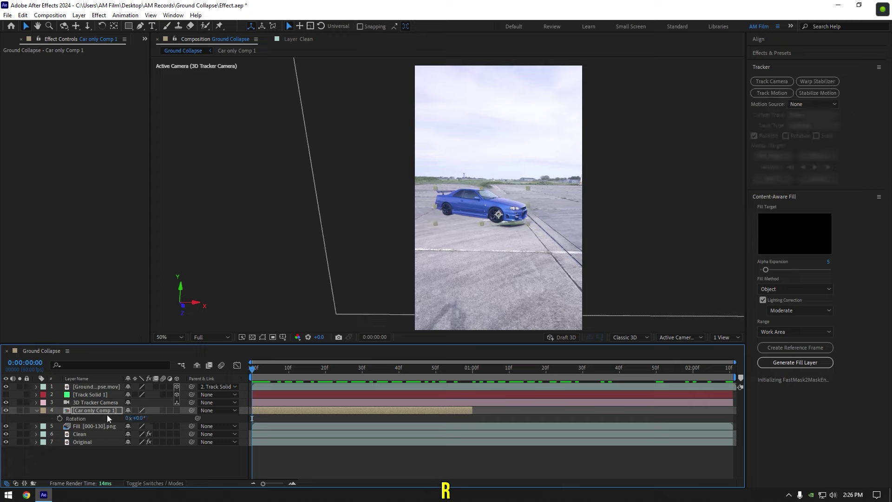
{"action": "left_click", "coordinate": [59, 418]}
{"action": "key", "text": "s"}
{"action": "left_click", "coordinate": [60, 417]}
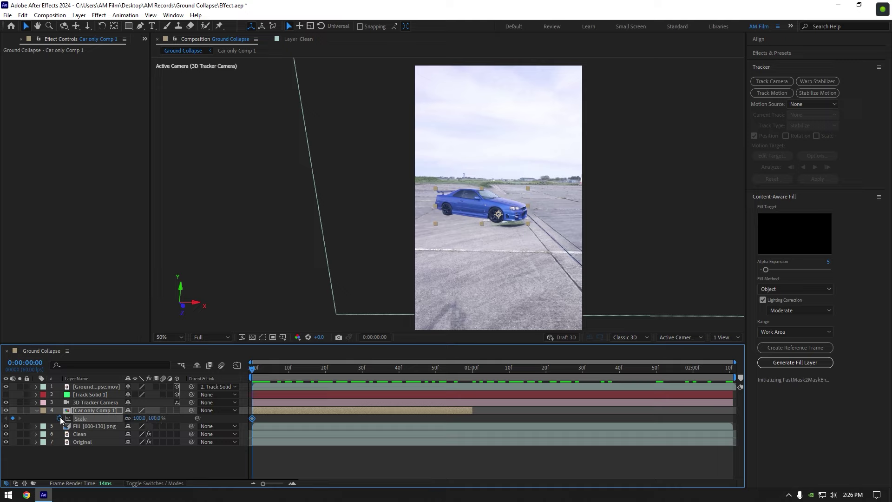
{"action": "key", "text": "u"}
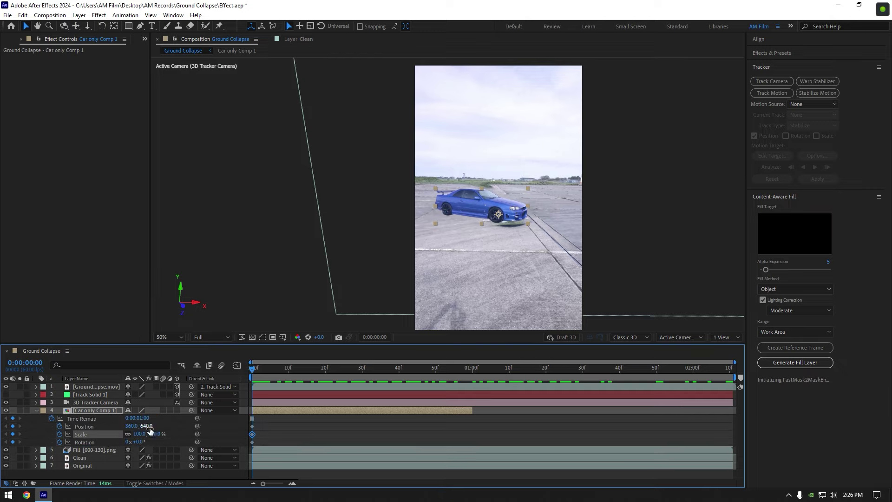
- At frame 0, set the car's position to about 138, 1158, its rotation to -65° and its scale to 75%
{"action": "left_click_drag", "start_coordinate": [482, 208], "coordinate": [445, 269]}
{"action": "scroll", "coordinate": [468, 255], "scroll_direction": "down", "scroll_amount": 2}
{"action": "left_click_drag", "start_coordinate": [139, 441], "coordinate": [112, 443]}
{"action": "left_click_drag", "start_coordinate": [446, 290], "coordinate": [433, 281]}
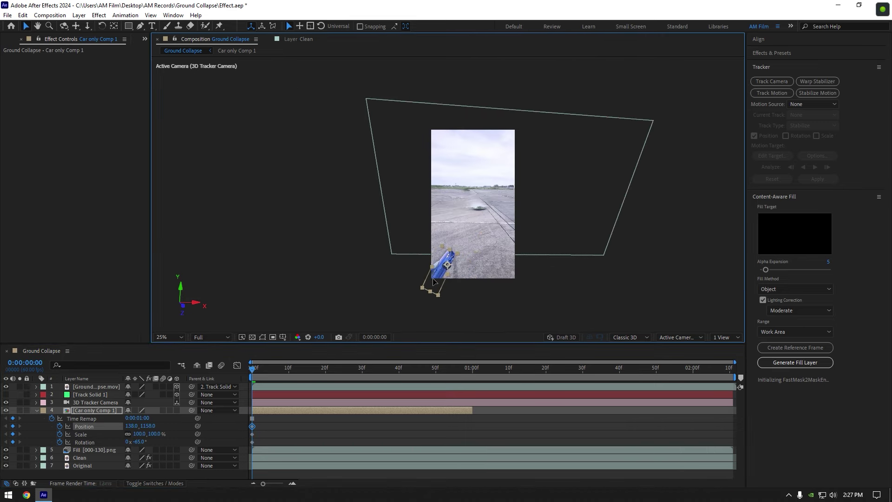
{"action": "left_click_drag", "start_coordinate": [136, 434], "coordinate": [138, 435]}
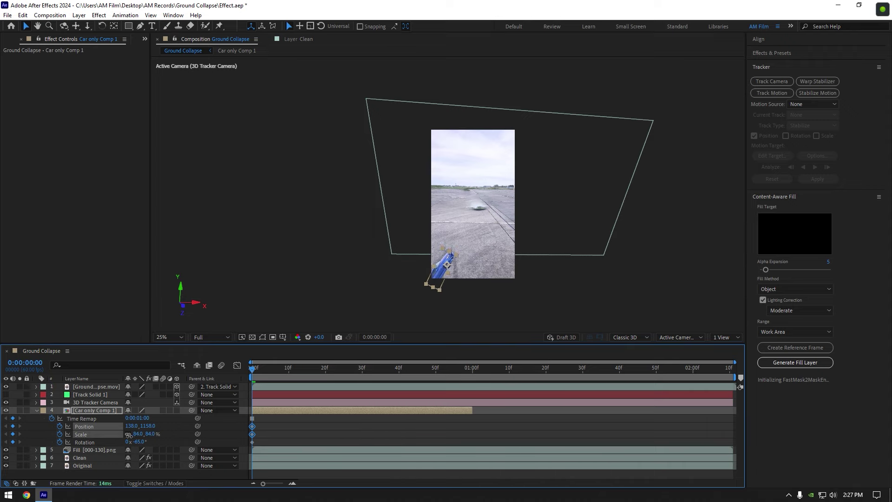
- At frame 38, keyframe the car in the sky at about 499, 210 with 110% scale and -33° rotation
{"action": "left_click_drag", "start_coordinate": [259, 370], "coordinate": [392, 367]}
{"action": "left_click_drag", "start_coordinate": [442, 269], "coordinate": [473, 160]}
{"action": "left_click", "coordinate": [136, 434]}
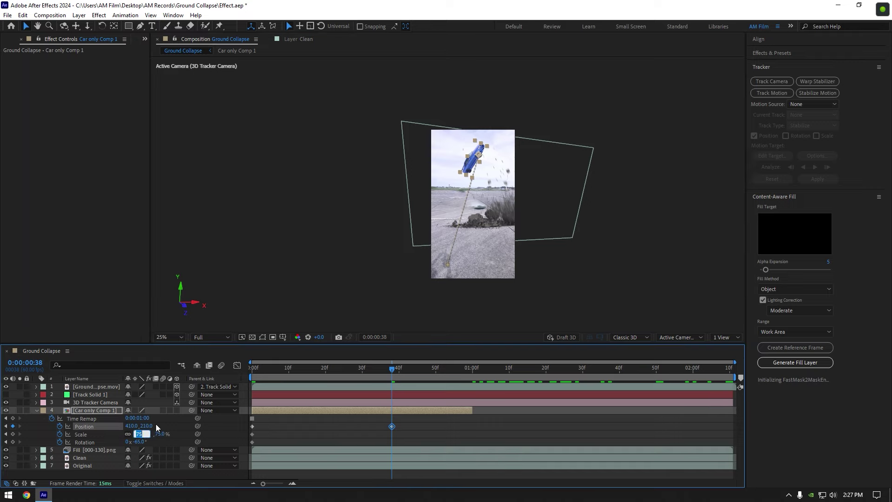
{"action": "type", "text": "110"}
{"action": "key", "text": "Return"}
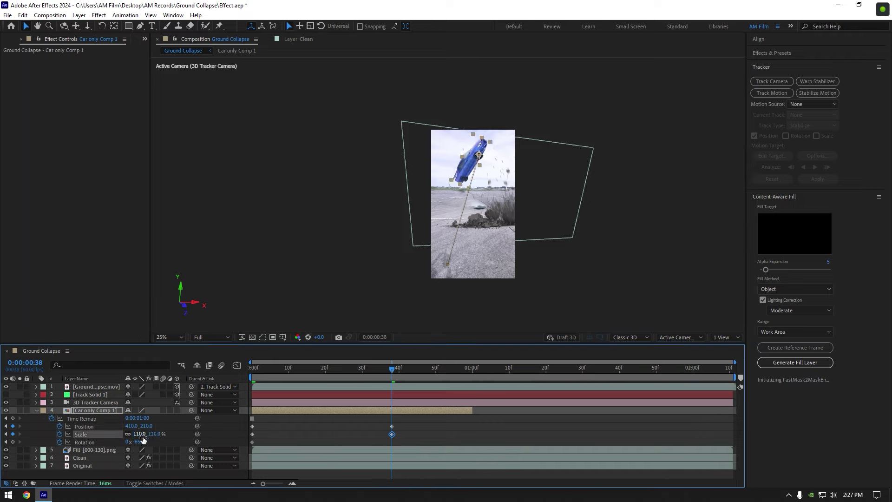
{"action": "left_click_drag", "start_coordinate": [141, 442], "coordinate": [156, 440]}
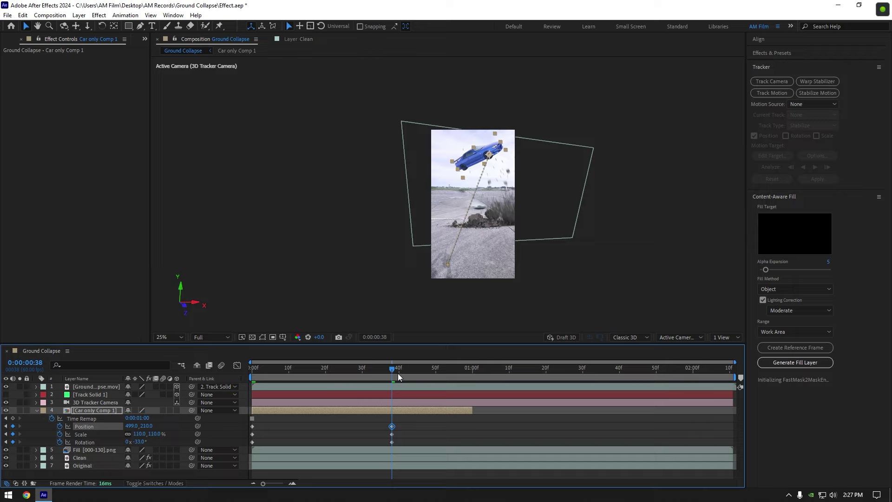
- At frame 59, reset the car layer's Position, Scale and Rotation to their default values
{"action": "left_click_drag", "start_coordinate": [398, 373], "coordinate": [468, 361]}
{"action": "right_click", "coordinate": [76, 428]}
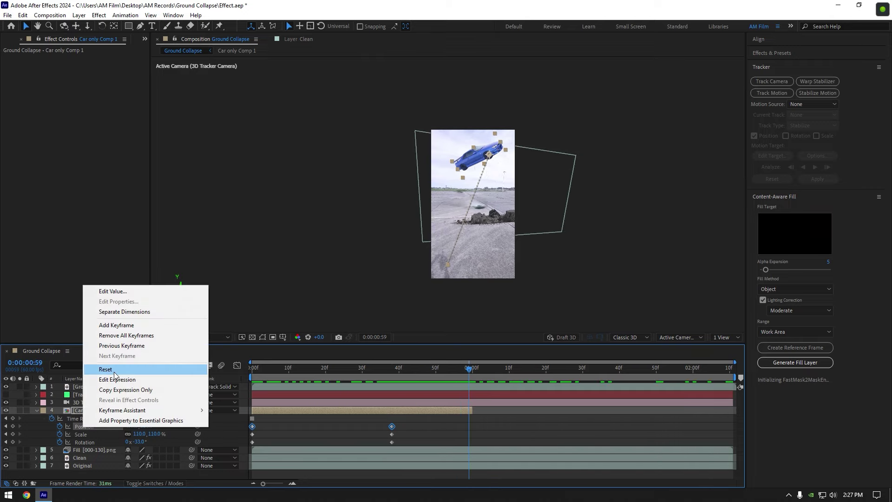
{"action": "left_click", "coordinate": [104, 370]}
{"action": "right_click", "coordinate": [79, 433]}
{"action": "left_click", "coordinate": [103, 375]}
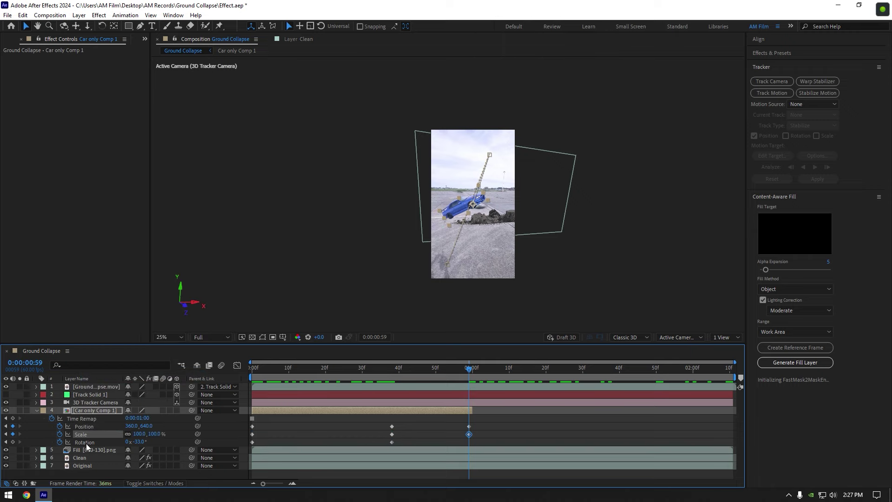
{"action": "right_click", "coordinate": [85, 442]}
{"action": "left_click", "coordinate": [117, 386]}
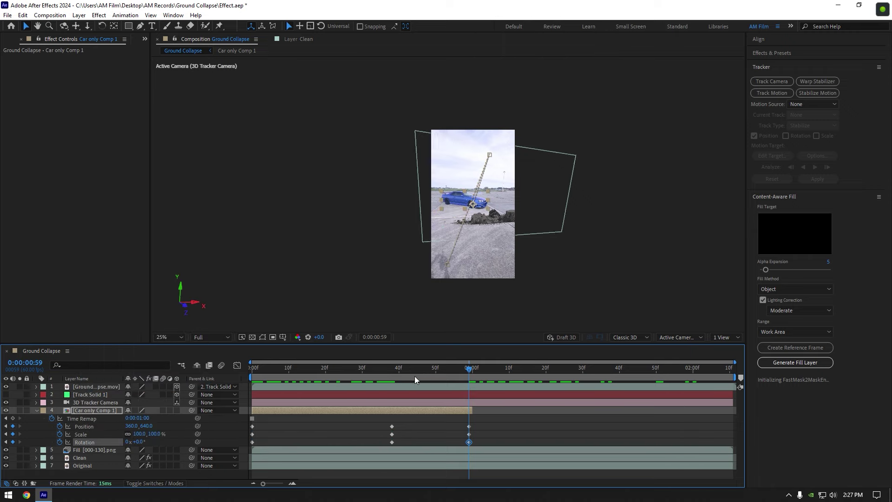
- Move the car's last Rotation keyframe to frame 50 and preview the animation
{"action": "key", "text": "Home"}
{"action": "left_click_drag", "start_coordinate": [253, 367], "coordinate": [435, 359]}
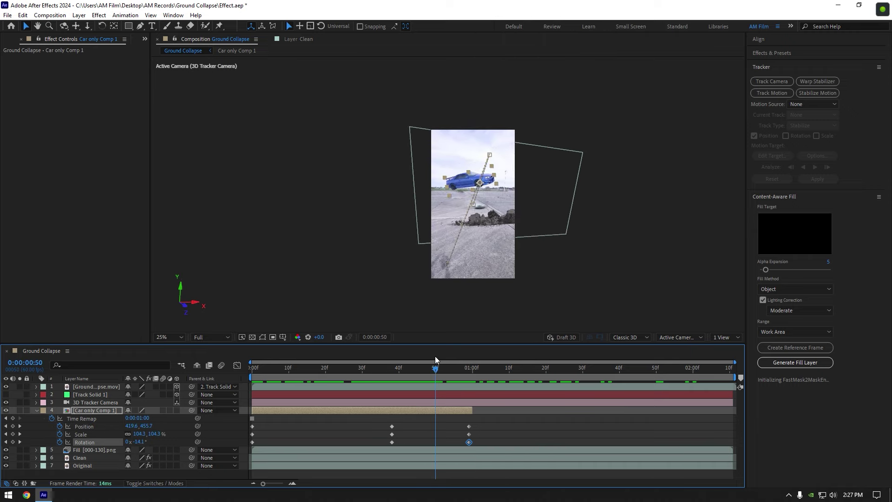
{"action": "left_click_drag", "start_coordinate": [462, 443], "coordinate": [435, 442]}
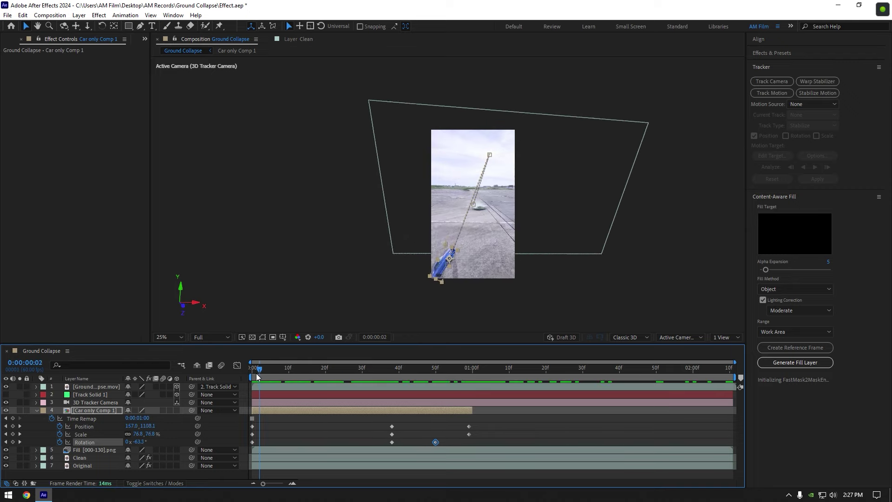
{"action": "key", "text": "space"}
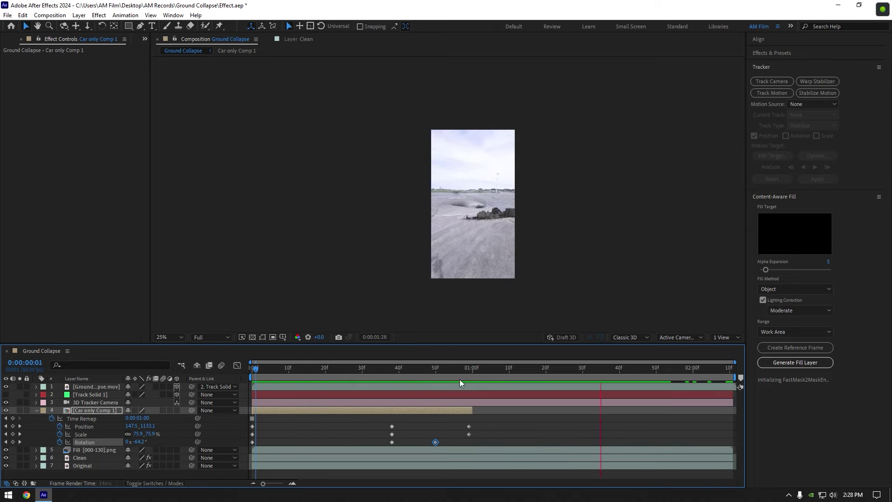
{"action": "left_click_drag", "start_coordinate": [402, 373], "coordinate": [423, 373]}
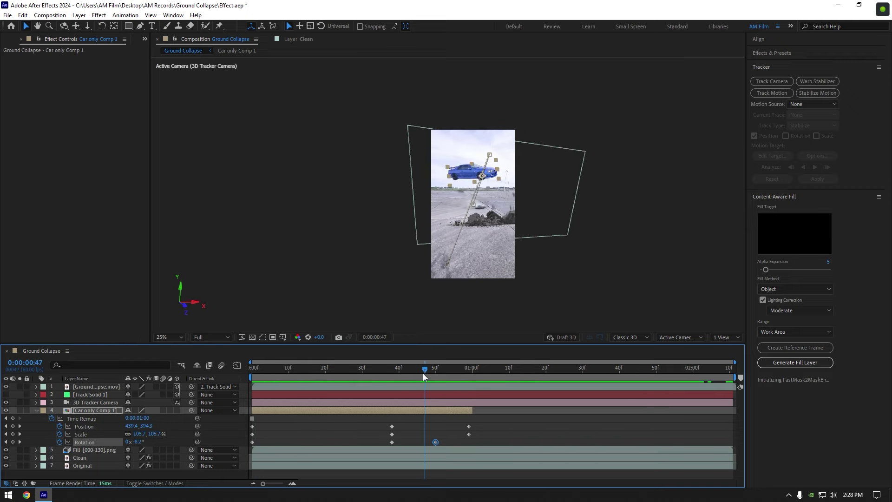
- Enable motion blur on Car only Comp 1, apply Easy Ease to its transform keyframes and preview the motion
{"action": "left_click", "coordinate": [163, 410]}
{"action": "left_click_drag", "start_coordinate": [485, 426], "coordinate": [246, 442]}
{"action": "key", "text": "F9"}
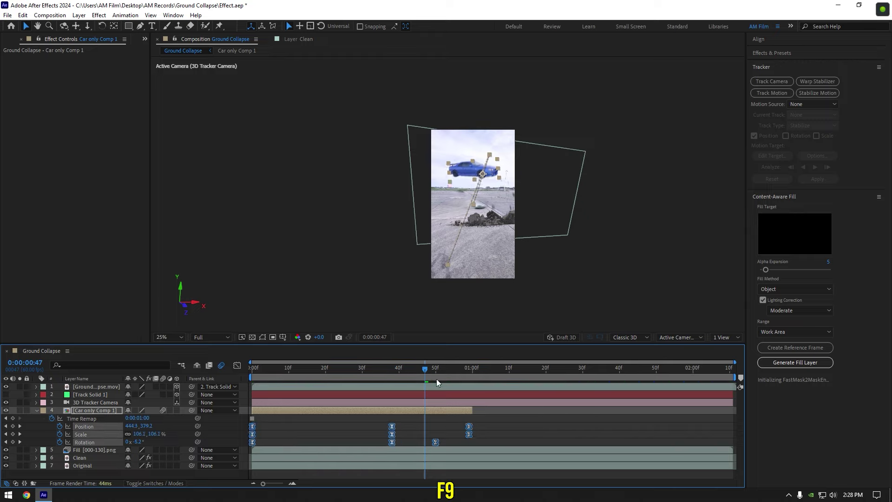
{"action": "key", "text": "space"}
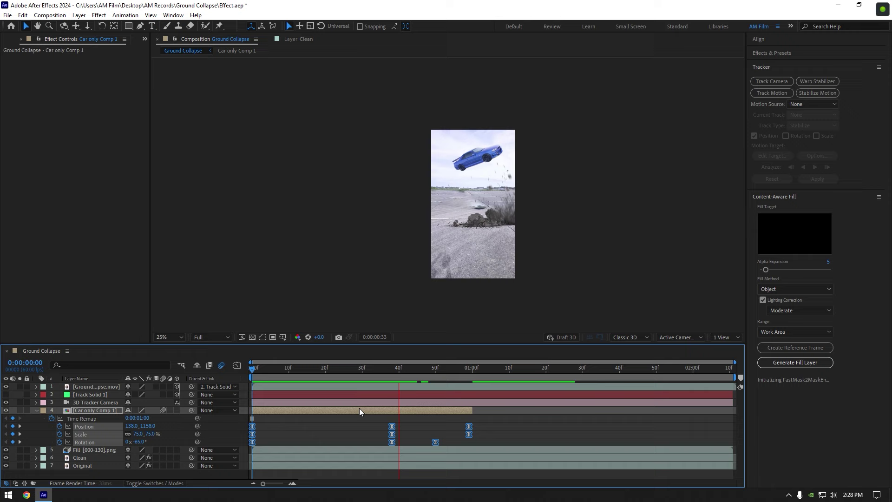
{"action": "left_click", "coordinate": [329, 369]}
- Trim the ends of the Fill and Clean layers to 0:00:01:00 and play back the result
{"action": "left_click_drag", "start_coordinate": [348, 370], "coordinate": [471, 418]}
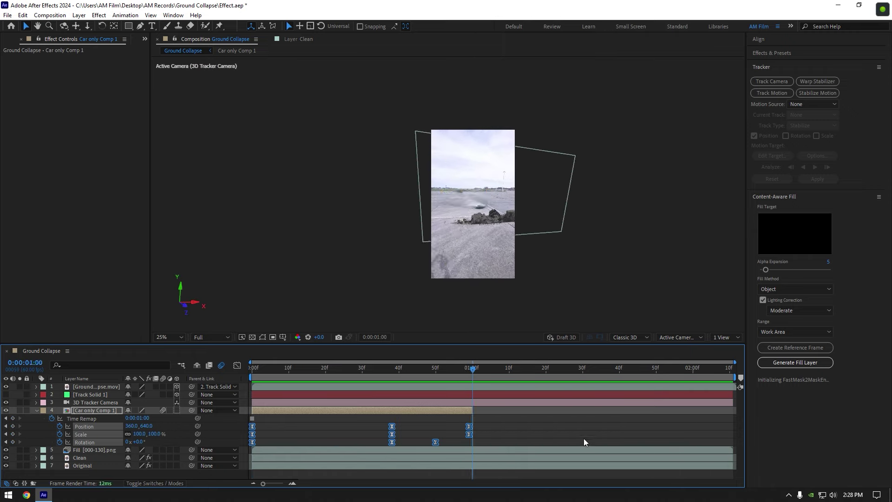
{"action": "left_click_drag", "start_coordinate": [734, 452], "coordinate": [475, 465]}
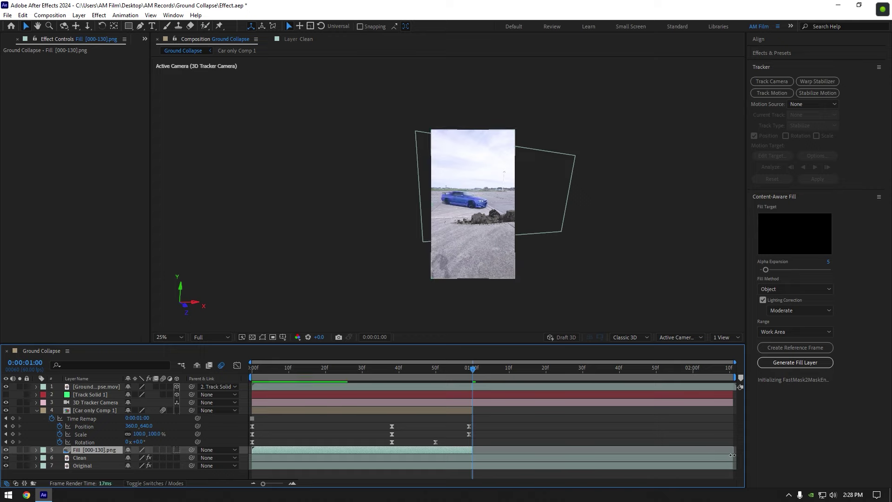
{"action": "left_click_drag", "start_coordinate": [733, 456], "coordinate": [473, 470]}
{"action": "key", "text": "space"}
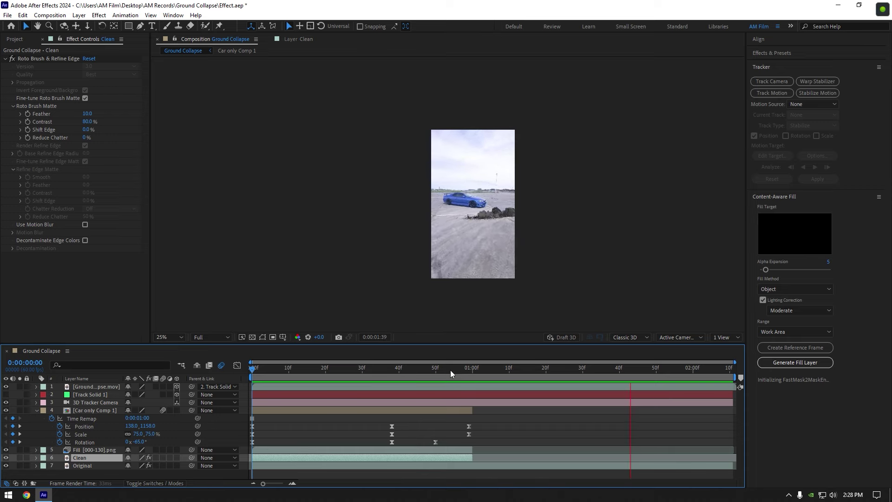
{"action": "key", "text": "space"}
- Go to frame 9 and pre-compose all layers above Original, moving all attributes into the new composition
{"action": "left_click", "coordinate": [36, 412]}
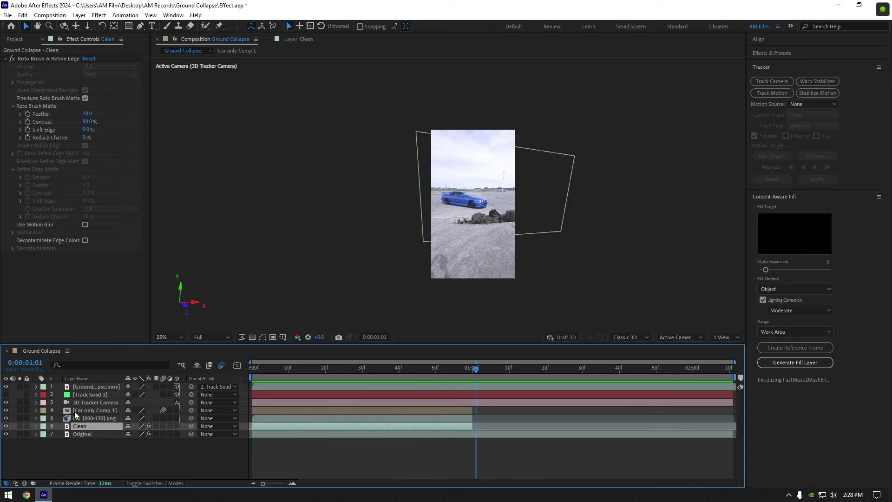
{"action": "left_click_drag", "start_coordinate": [482, 376], "coordinate": [281, 376]}
{"action": "key", "text": "Page_Down"}
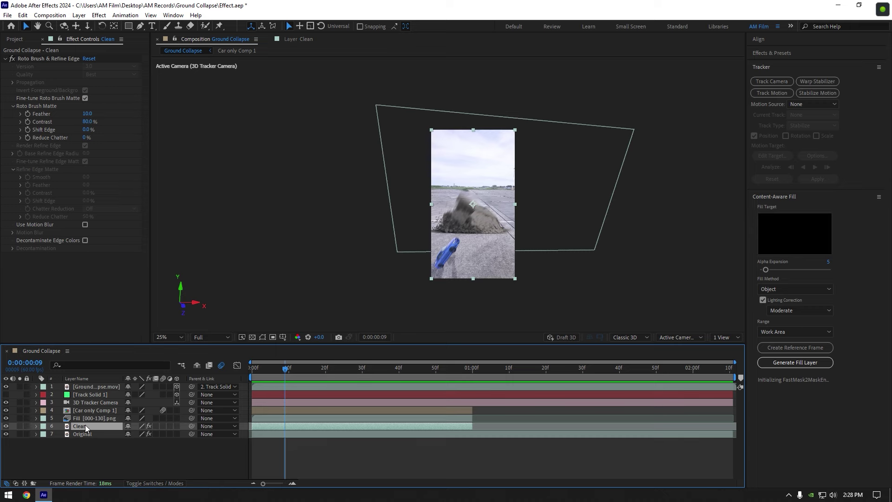
{"action": "left_click", "coordinate": [93, 387], "text": "shift"}
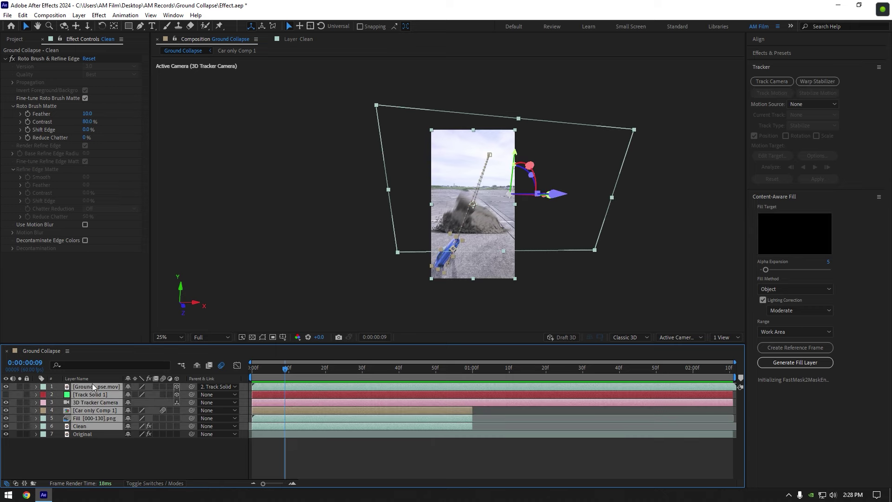
{"action": "right_click", "coordinate": [81, 428]}
{"action": "left_click", "coordinate": [109, 365]}
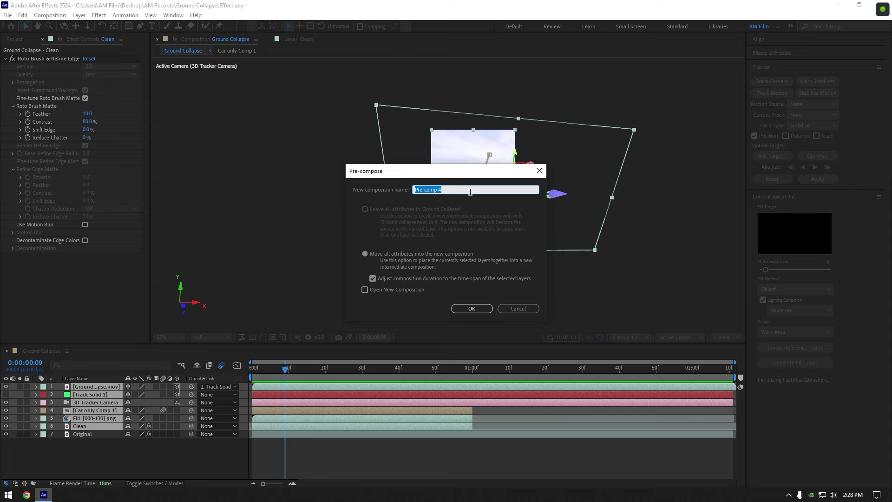
{"action": "left_click", "coordinate": [479, 310]}
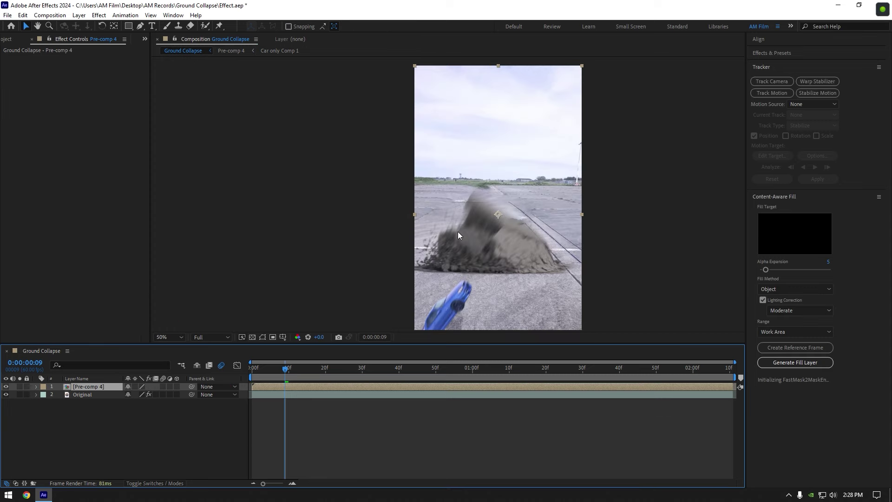
- Draw a closed Pen mask on the pre-comp along the debris's lower edge, enclosing the foreground ground and flying car
{"action": "left_click", "coordinate": [140, 27]}
{"action": "scroll", "coordinate": [541, 269], "scroll_direction": "up", "scroll_amount": 1}
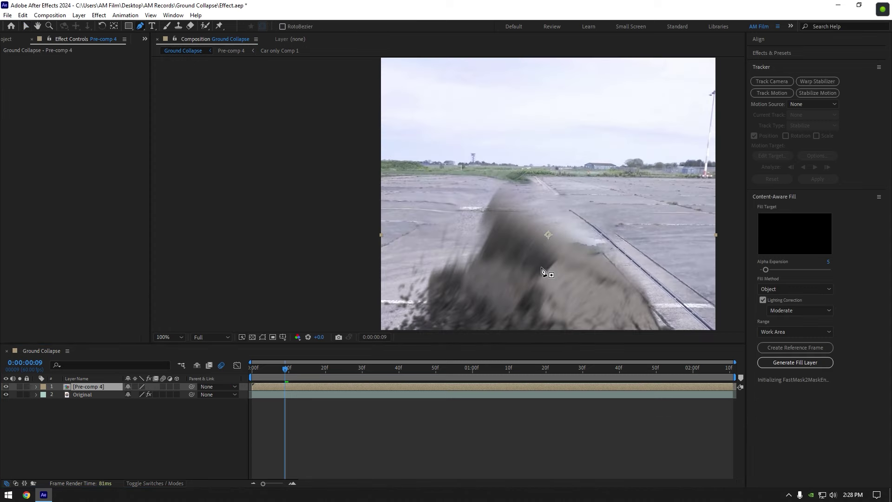
{"action": "left_click_drag", "start_coordinate": [544, 270], "coordinate": [399, 137]}
{"action": "left_click", "coordinate": [624, 198]}
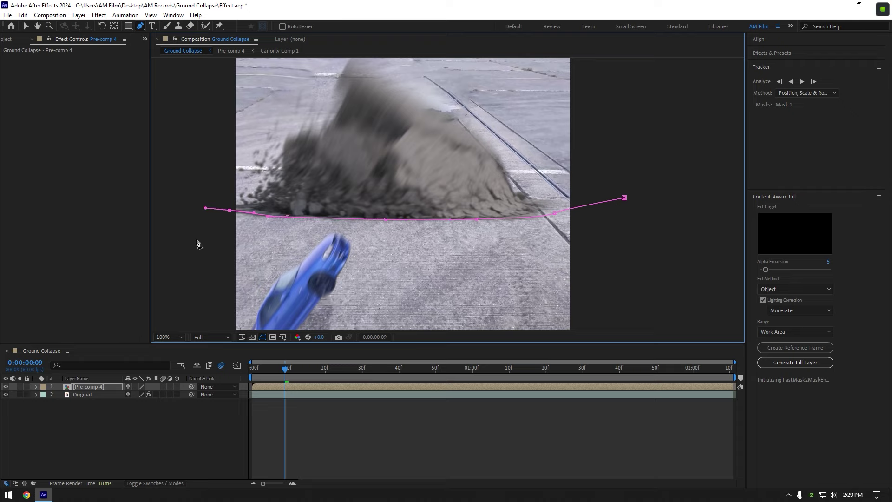
{"action": "scroll", "coordinate": [205, 246], "scroll_direction": "down", "scroll_amount": 4}
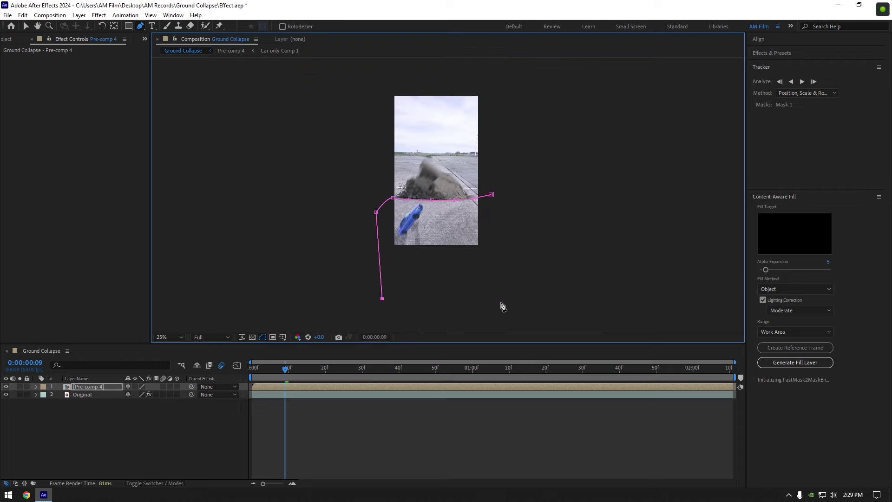
{"action": "scroll", "coordinate": [384, 198], "scroll_direction": "up", "scroll_amount": 2}
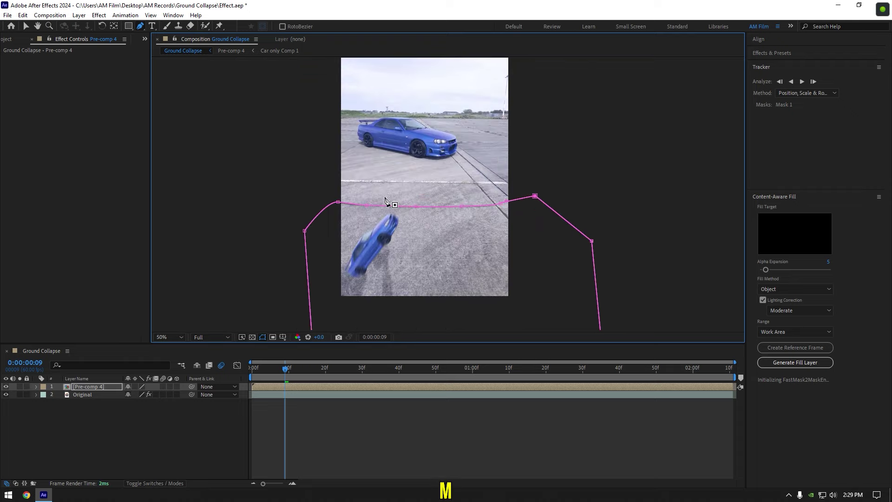
{"action": "scroll", "coordinate": [384, 201], "scroll_direction": "up", "scroll_amount": 1}
- Invert the pre-comp's Mask 1, set a Mask Path keyframe at frame 9 and go back to frame 8
{"action": "left_click", "coordinate": [86, 386]}
{"action": "key", "text": "m"}
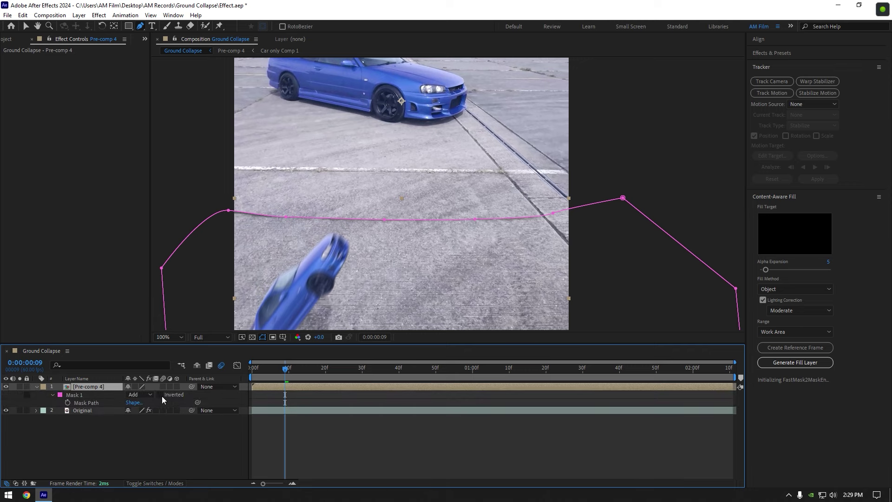
{"action": "left_click", "coordinate": [160, 395]}
{"action": "left_click", "coordinate": [68, 403]}
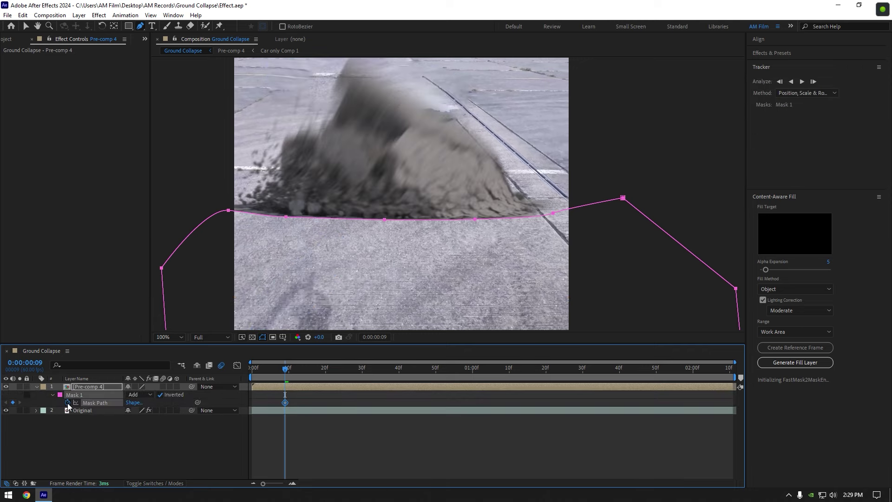
{"action": "key", "text": "Page_Up"}
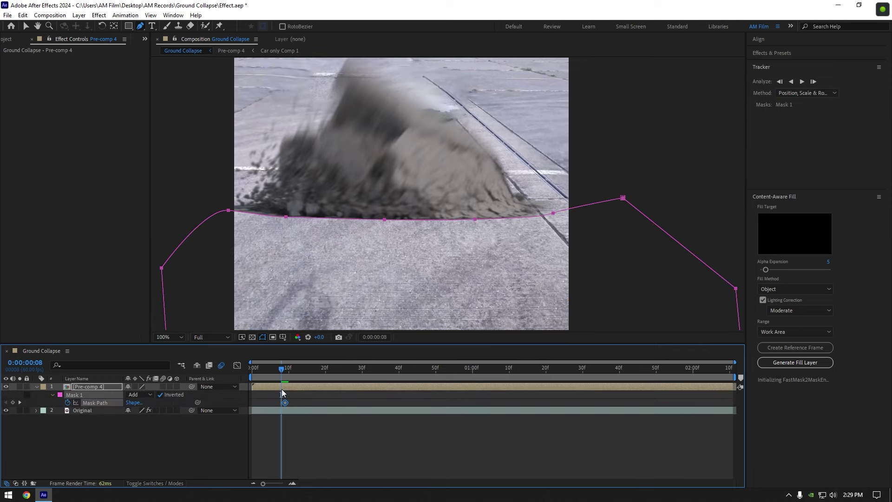
- Keyframe Mask 1's path backwards at frames 7, 5 and 3, realigning the mask edge just below the rising debris
{"action": "key", "text": "Page_Up"}
{"action": "left_click_drag", "start_coordinate": [385, 222], "coordinate": [381, 224]}
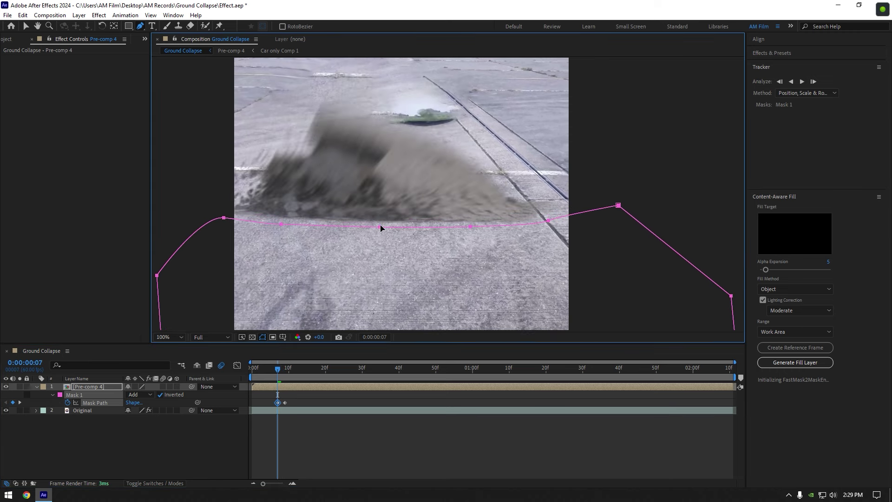
{"action": "key", "text": "Page_Up"}
{"action": "key", "text": "Page_Up"}
{"action": "left_click_drag", "start_coordinate": [223, 212], "coordinate": [217, 209]}
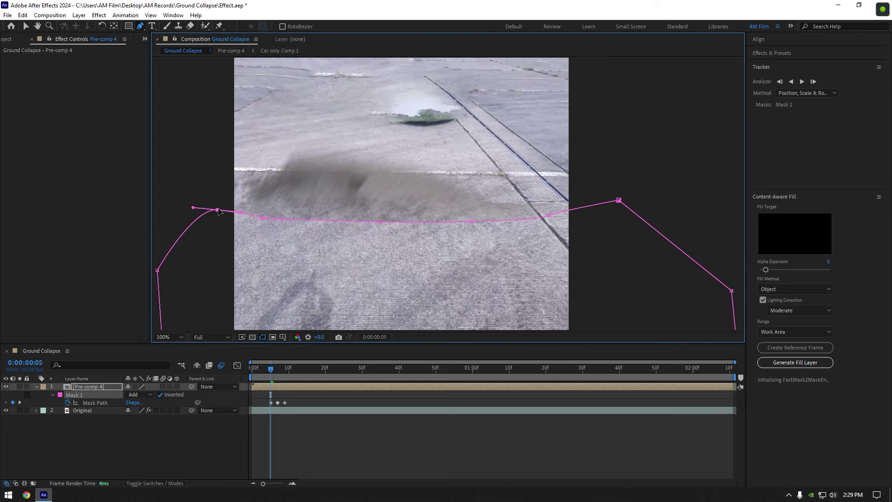
{"action": "left_click", "coordinate": [281, 219]}
{"action": "key", "text": "Page_Up"}
{"action": "key", "text": "Page_Up"}
{"action": "left_click_drag", "start_coordinate": [281, 219], "coordinate": [279, 223]}
- Adjust Mask 1's upper edge to the debris's base at frames 11, 12, 13 and 14, creating Mask Path keyframes
{"action": "left_click_drag", "start_coordinate": [258, 368], "coordinate": [292, 370]}
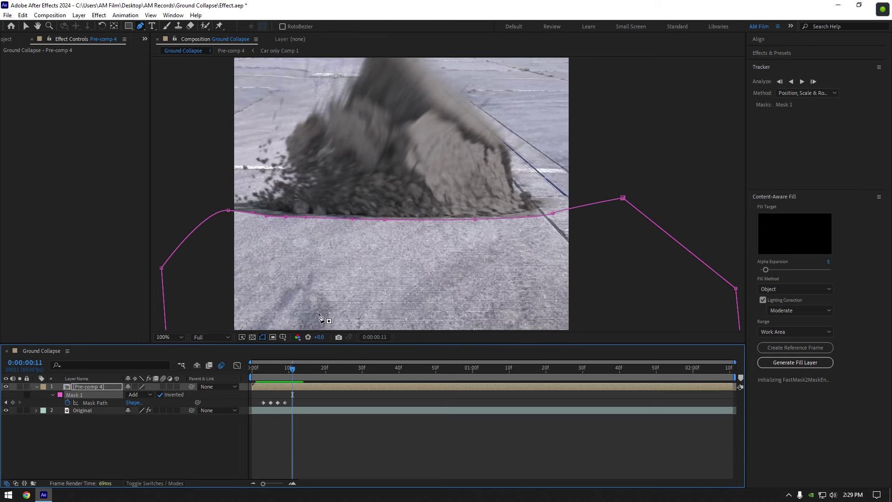
{"action": "left_click_drag", "start_coordinate": [291, 215], "coordinate": [285, 216]}
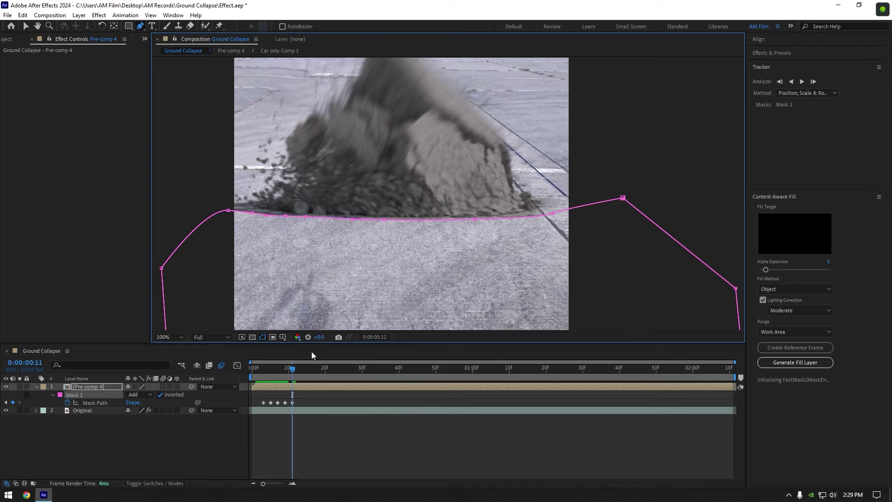
{"action": "key", "text": "Page_Down"}
{"action": "left_click_drag", "start_coordinate": [384, 219], "coordinate": [385, 217]}
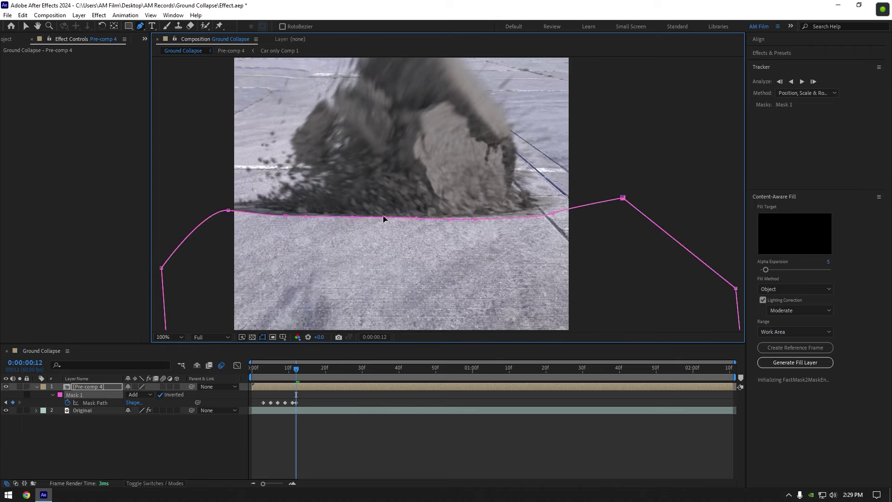
{"action": "key", "text": "Page_Down"}
{"action": "left_click_drag", "start_coordinate": [286, 215], "coordinate": [286, 213]}
{"action": "key", "text": "Page_Down"}
{"action": "left_click_drag", "start_coordinate": [384, 217], "coordinate": [385, 216]}
- Raise Mask 1's upper edge to follow the debris's base at frames 16 and 18, adding Mask Path keyframes
{"action": "key", "text": "Page_Down"}
{"action": "key", "text": "Page_Down"}
{"action": "left_click_drag", "start_coordinate": [287, 213], "coordinate": [286, 211]}
{"action": "key", "text": "Page_Down"}
{"action": "key", "text": "Page_Down"}
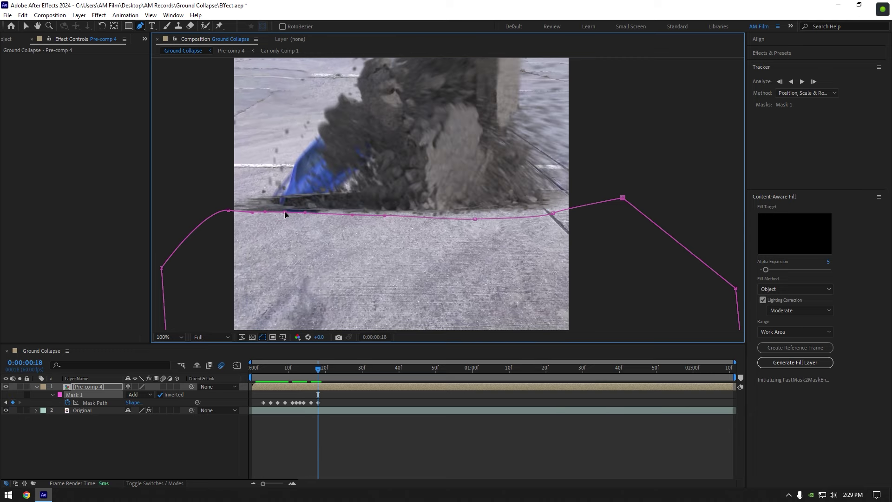
{"action": "left_click_drag", "start_coordinate": [384, 215], "coordinate": [383, 212]}
{"action": "key", "text": "Page_Down"}
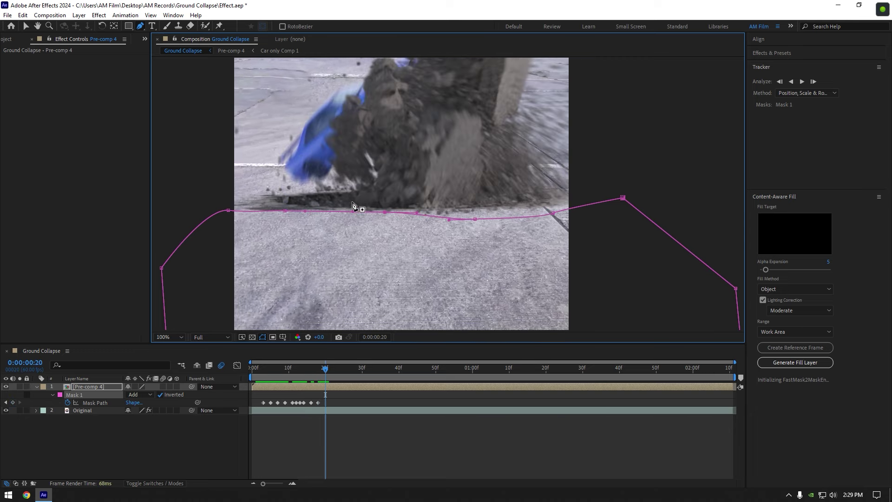
- Check the mask animation from frame 3 to 16 and set Mask 1's feather to 5 pixels
{"action": "key", "text": "comma"}
{"action": "key", "text": "comma"}
{"action": "left_click", "coordinate": [266, 368]}
{"action": "left_click_drag", "start_coordinate": [265, 368], "coordinate": [309, 358]}
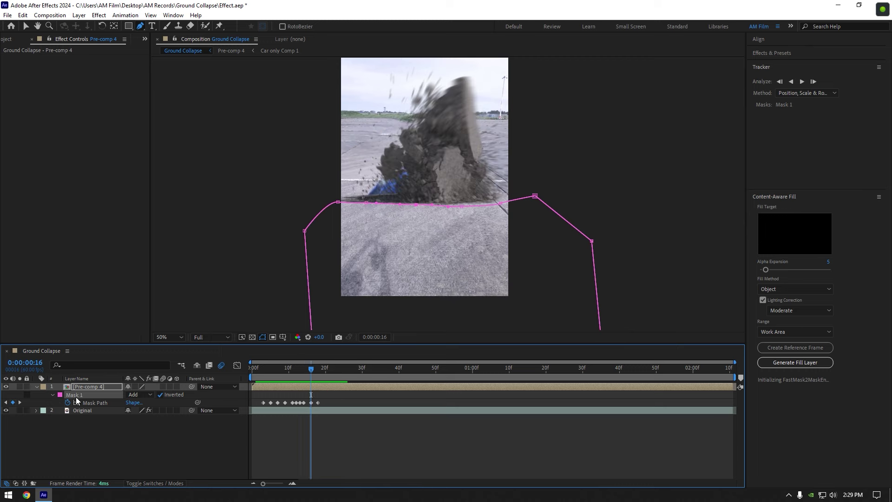
{"action": "left_click", "coordinate": [52, 395]}
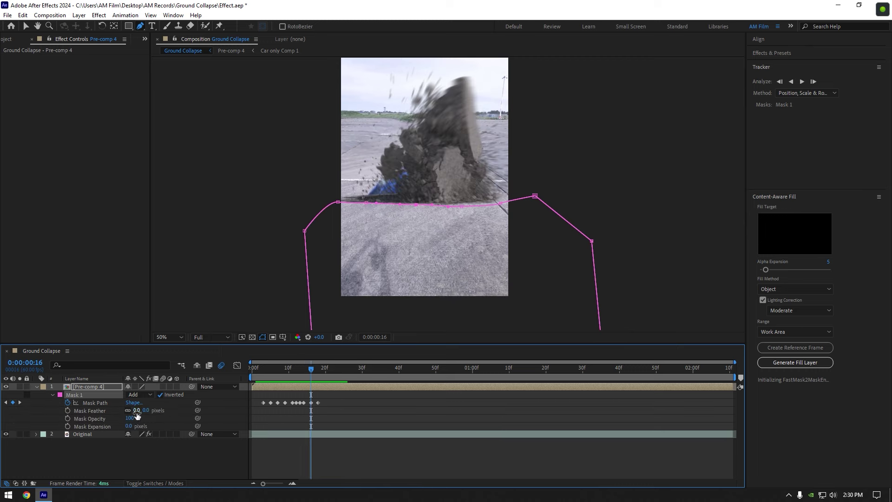
{"action": "left_click_drag", "start_coordinate": [136, 411], "coordinate": [143, 410]}
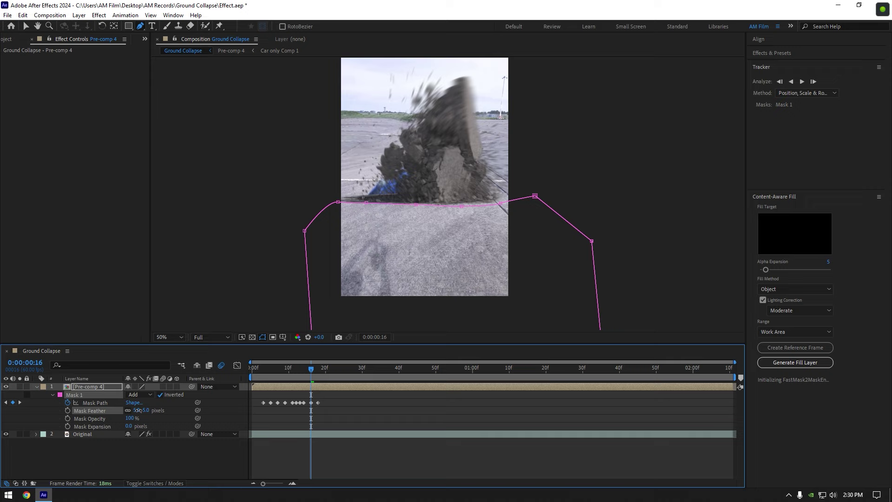
{"action": "left_click", "coordinate": [37, 387]}
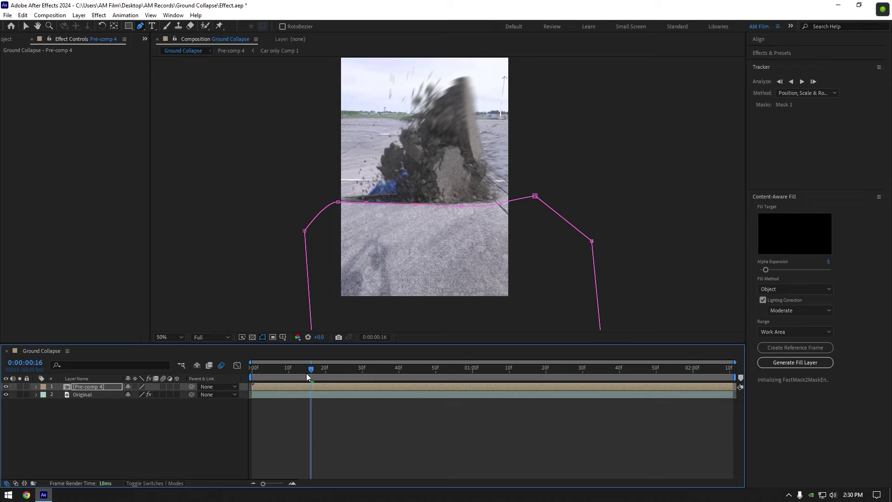
- Play back the finished effect from the first frame, fit the composition to the viewer and replay it from frame 3
{"action": "left_click_drag", "start_coordinate": [307, 373], "coordinate": [250, 374]}
{"action": "left_click", "coordinate": [293, 444]}
{"action": "key", "text": "space"}
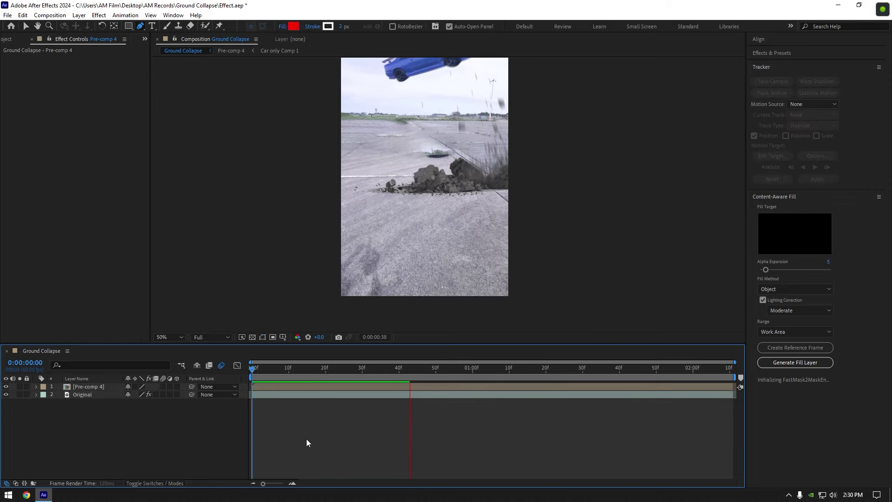
{"action": "key", "text": "comma"}
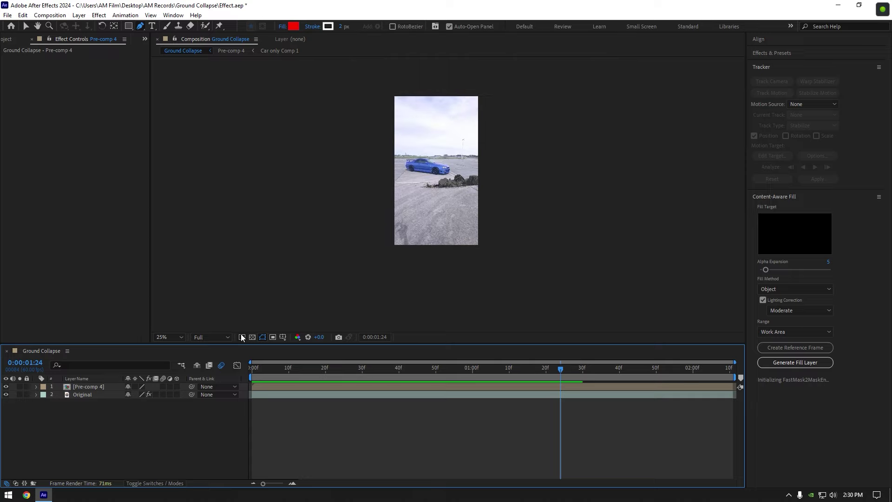
{"action": "left_click", "coordinate": [175, 338]}
{"action": "left_click", "coordinate": [186, 198]}
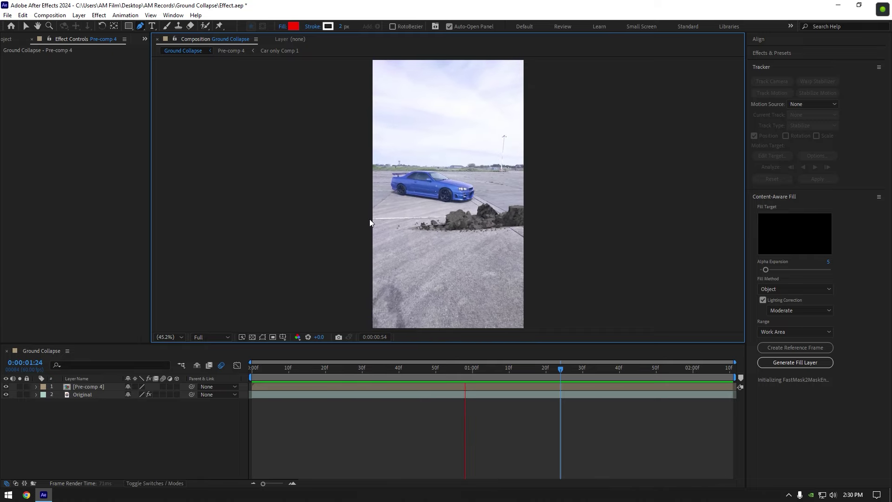
{"action": "mouse_move", "coordinate": [252, 368]}
{"action": "left_mouse_down"}
{"action": "mouse_move", "coordinate": [322, 365]}
{"action": "mouse_move", "coordinate": [269, 359]}
{"action": "mouse_move", "coordinate": [263, 367]}
{"action": "left_mouse_up"}
{"action": "key", "text": "space"}
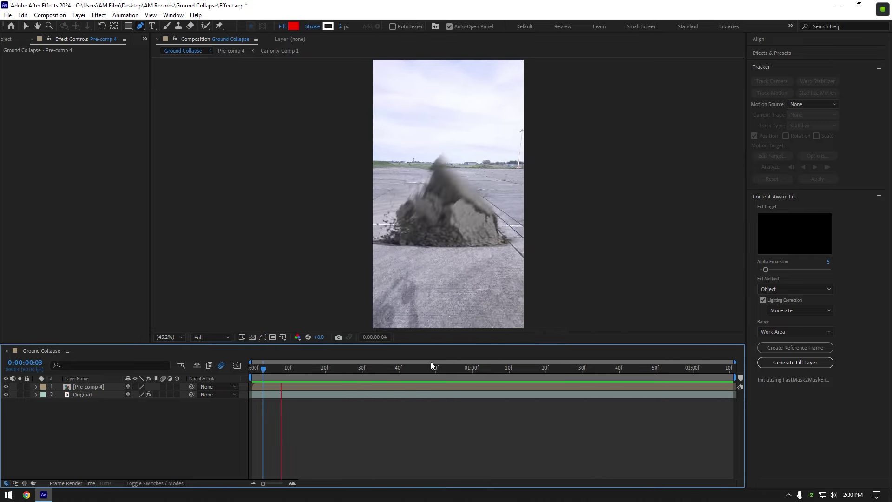